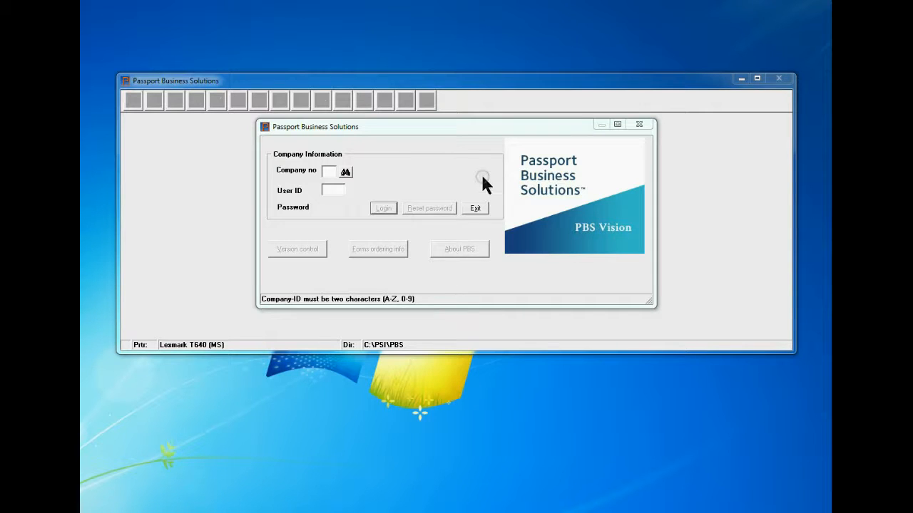
Step: Log in to company 00 with the user ID and the account password
click(495, 132)
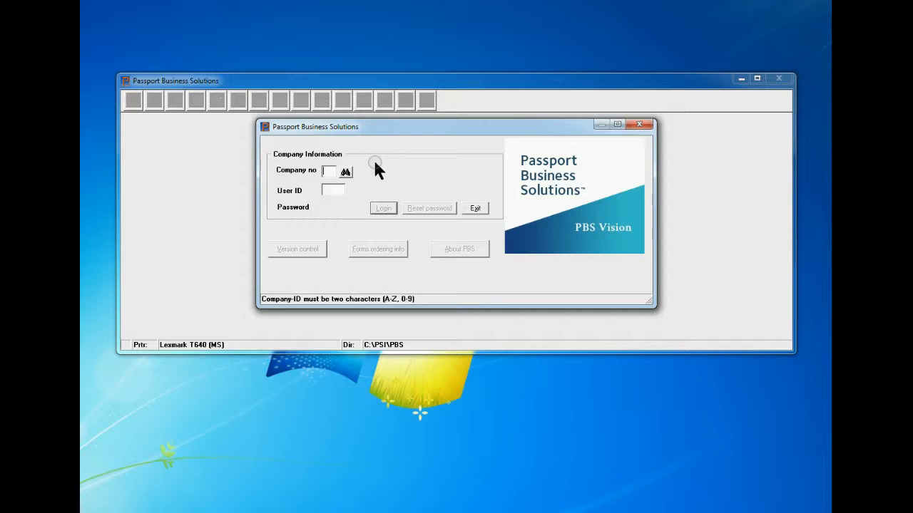
text(00)
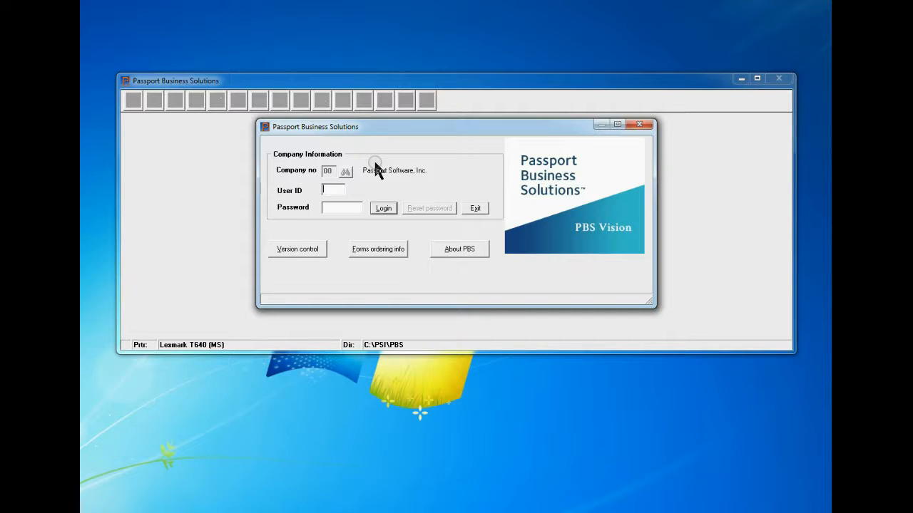
text(MEB)
key(Return)
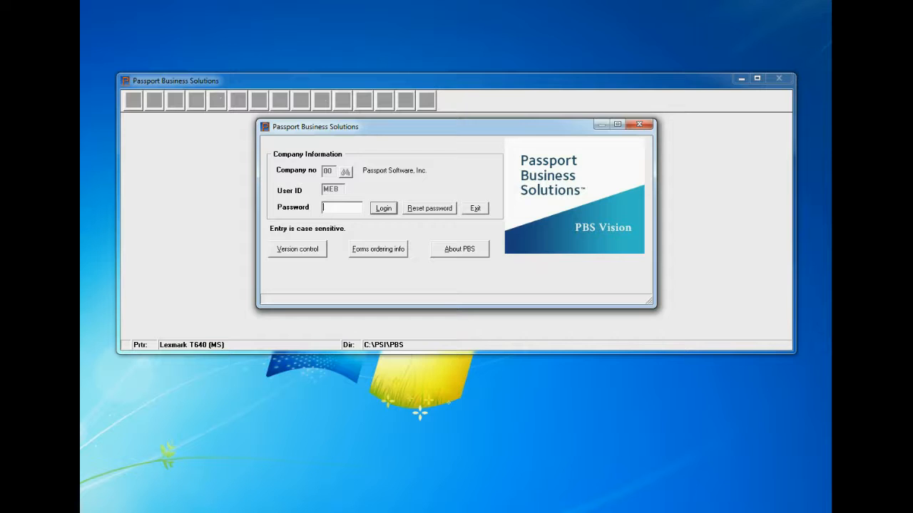
text(********)
click(378, 208)
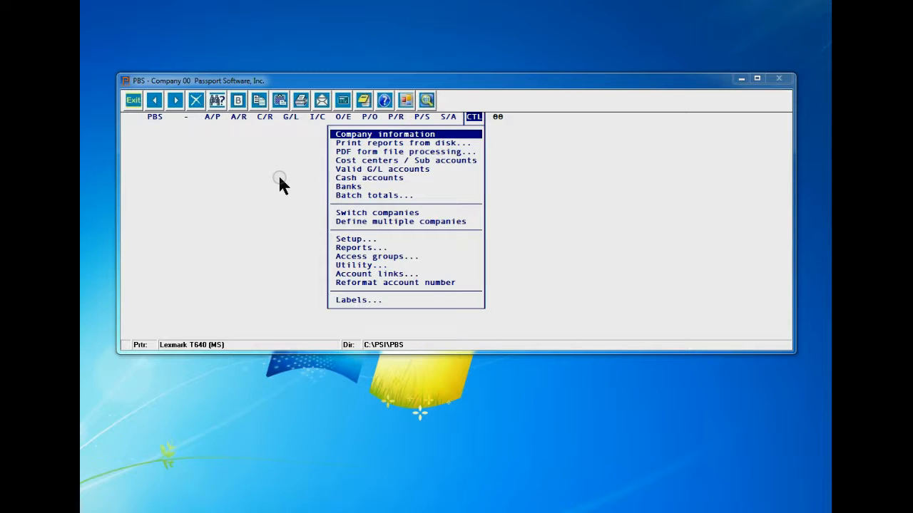
Step: Go from the CTL module across to A/P and examine the functions available under Payables
click(285, 128)
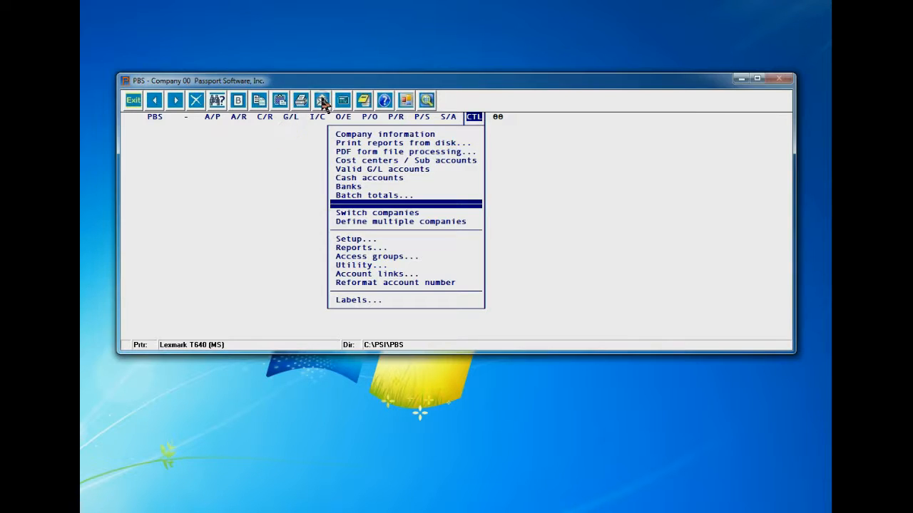
key(Left)
key(Left)
key(Left)
key(Left)
key(Left)
key(Left)
key(Left)
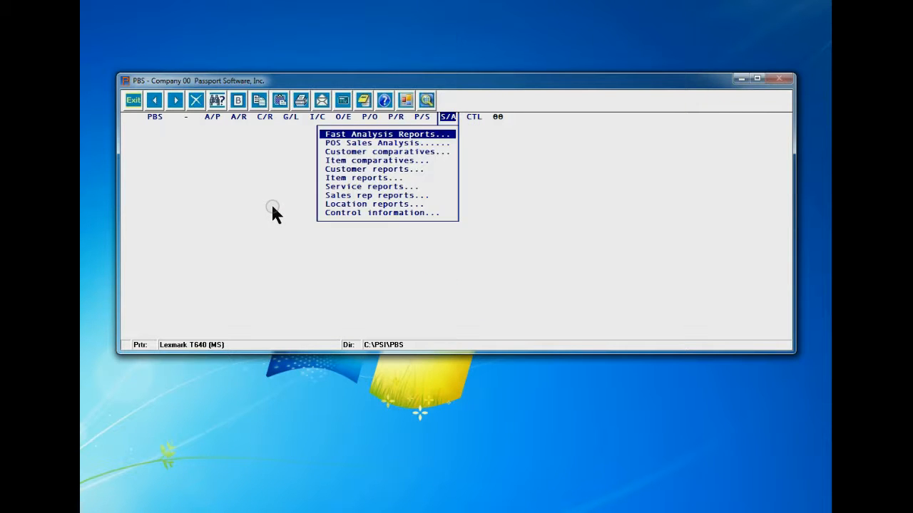
key(Left)
key(Left)
key(Left)
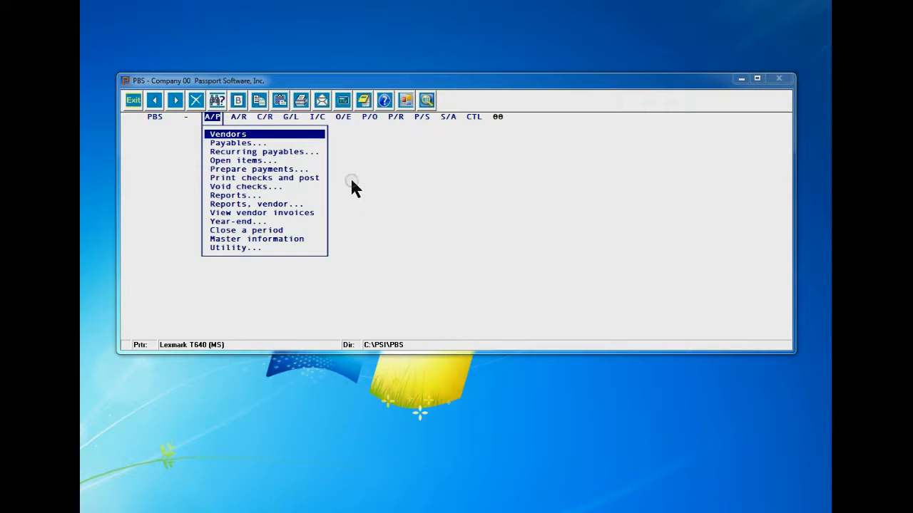
click(255, 143)
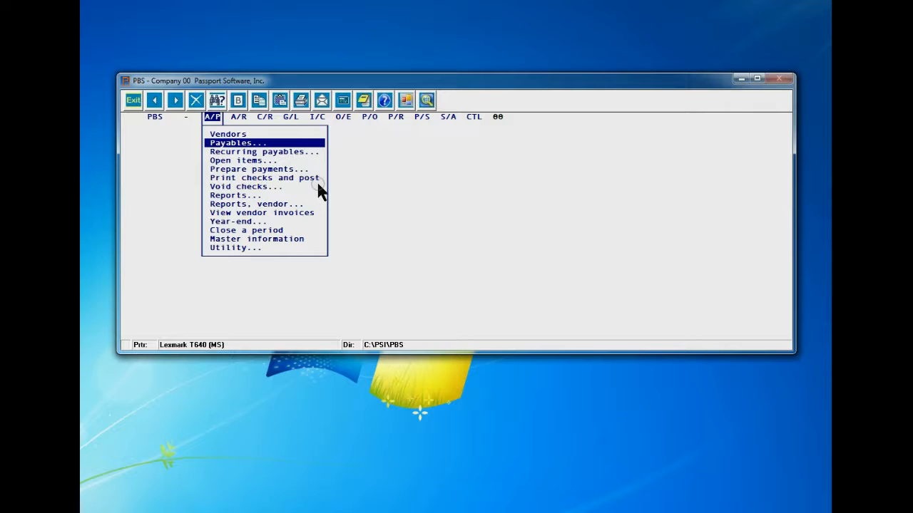
key(Return)
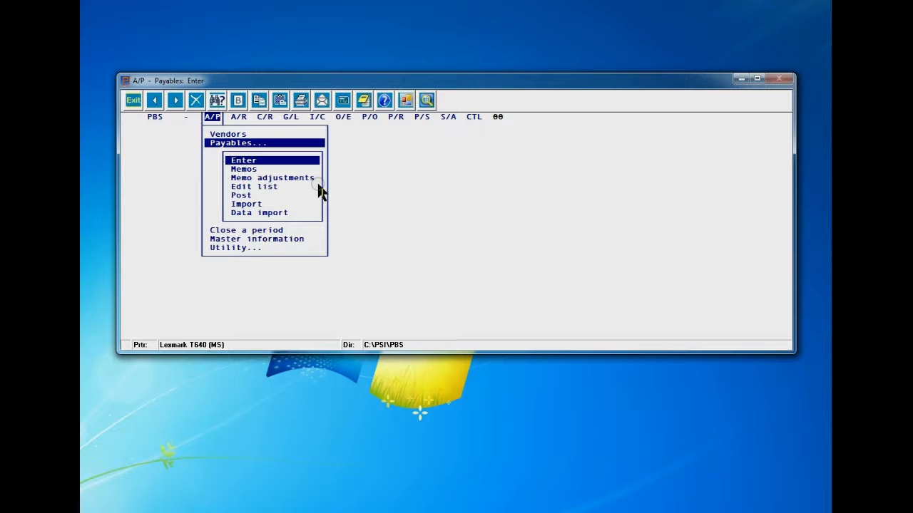
key(Escape)
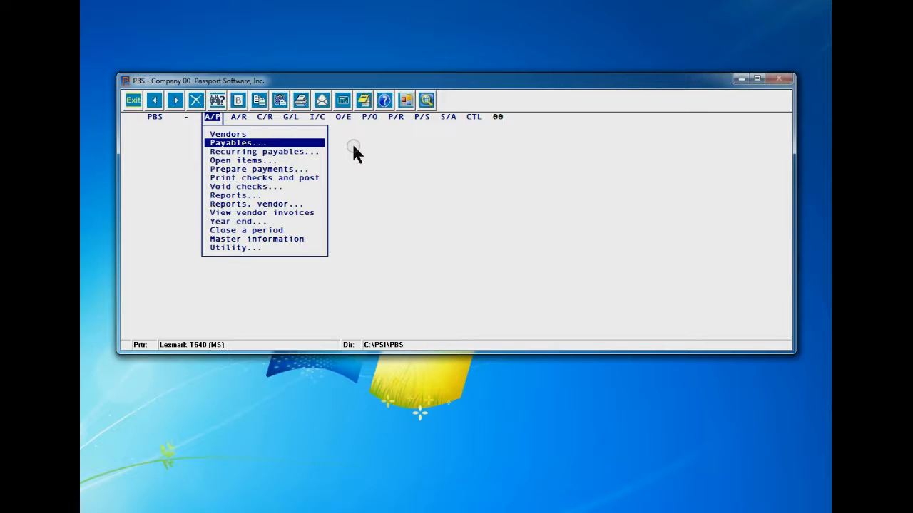
Step: Examine the Cash receipts functions in the A/R module
key(Right)
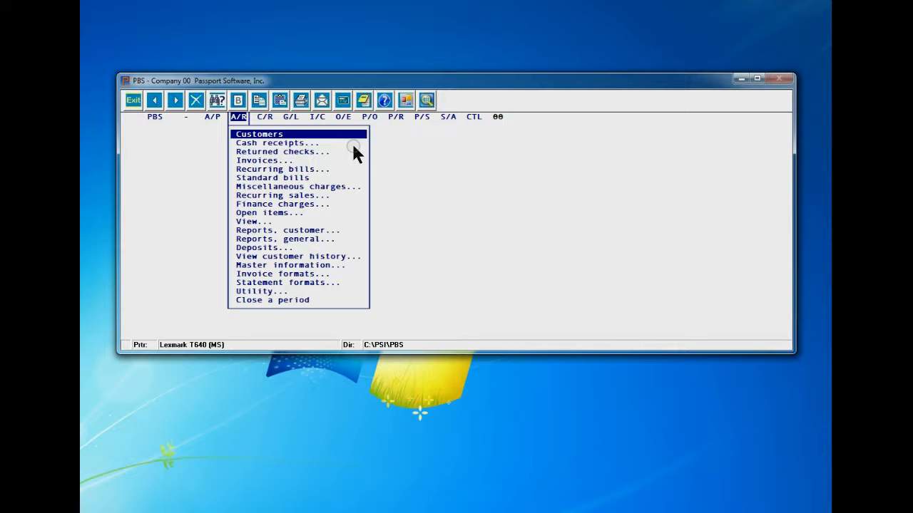
key(Down)
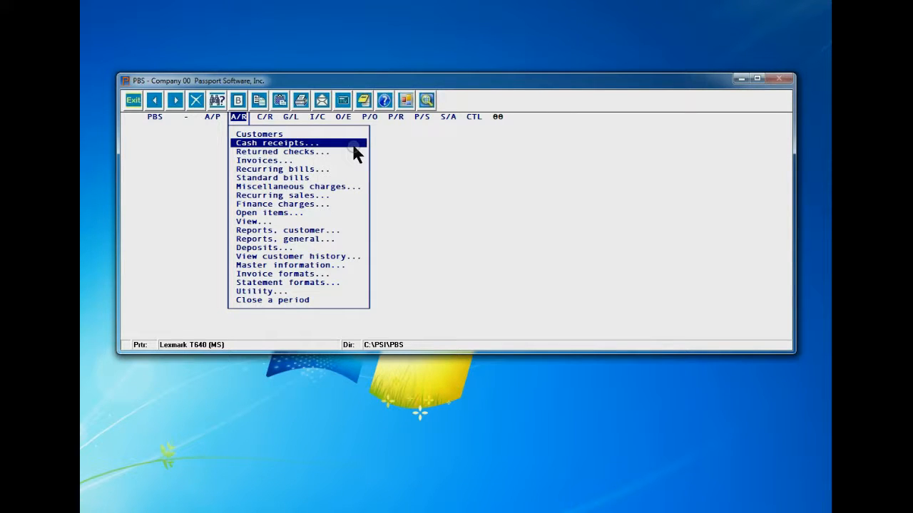
key(Return)
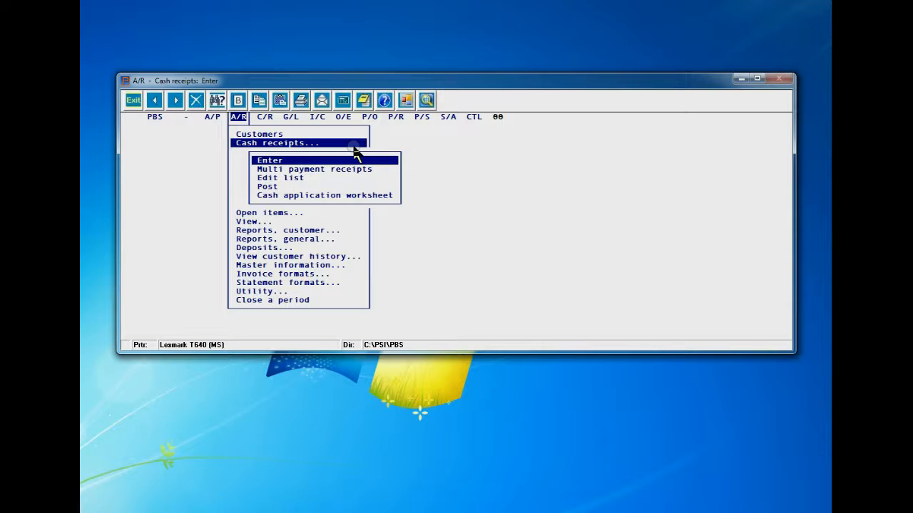
key(Escape)
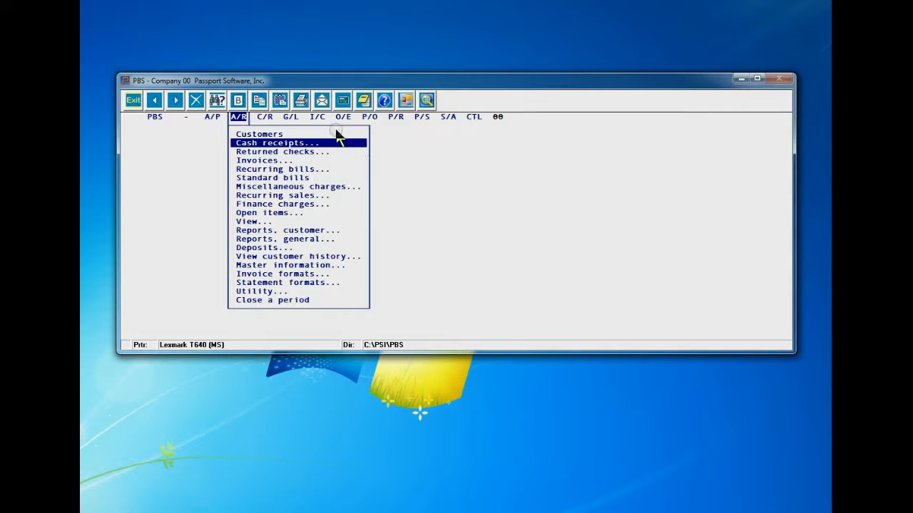
Step: Review the functions offered by the other modules, from C/R through I/C, O/E, P/O and P/R to P/S
key(Right)
key(Right)
key(Right)
key(Right)
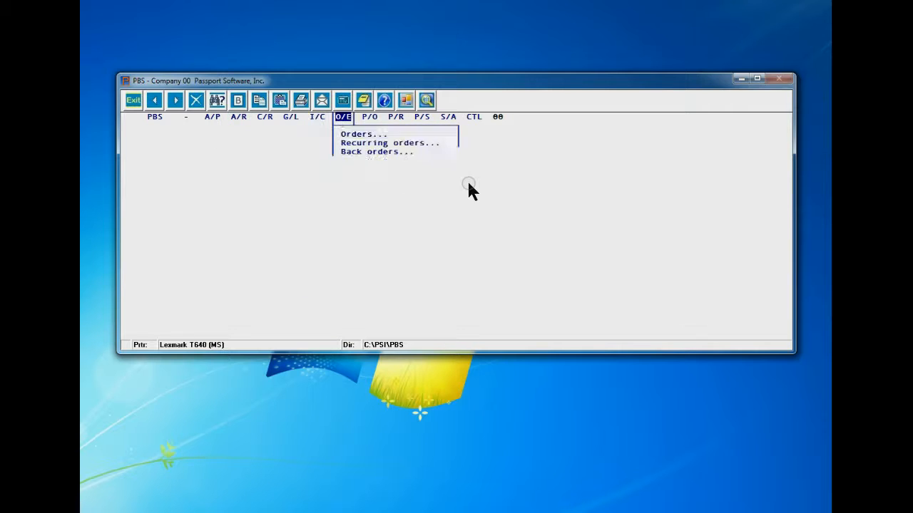
key(Right)
key(Left)
key(Left)
key(Left)
key(Left)
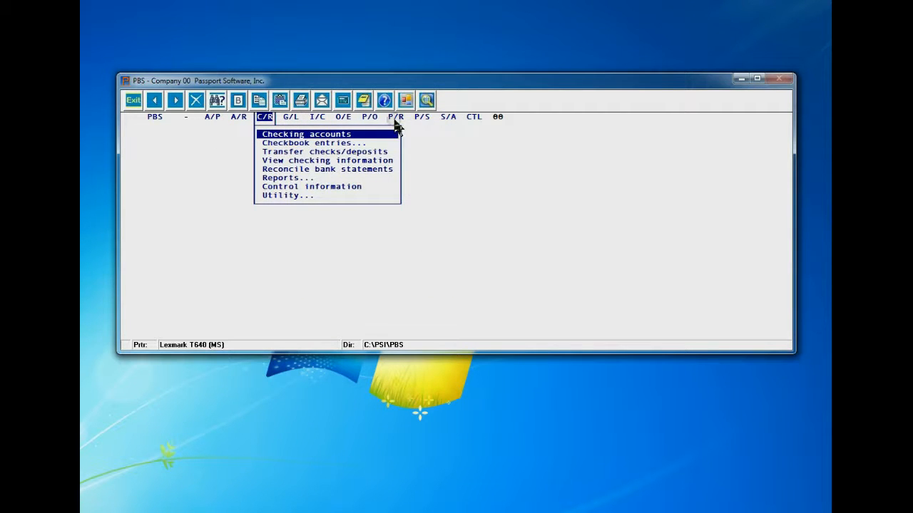
key(Right)
key(Right)
key(Right)
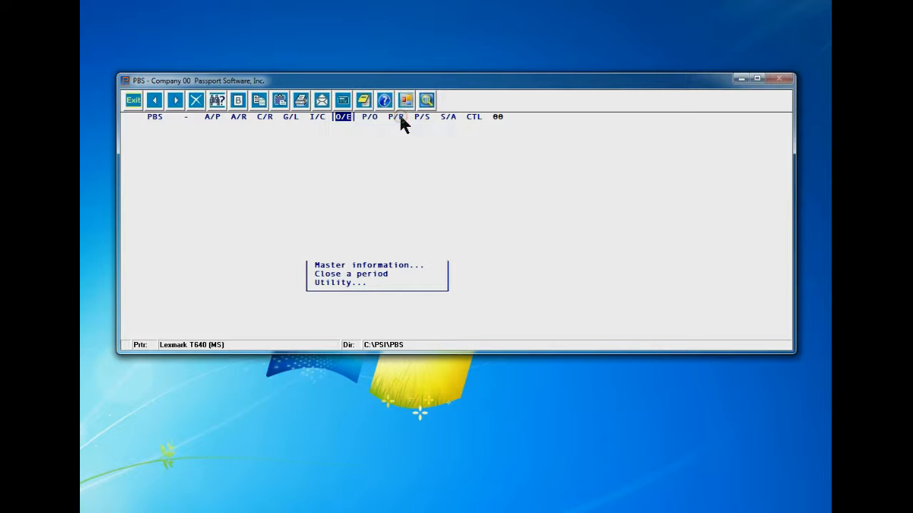
key(Right)
key(Right)
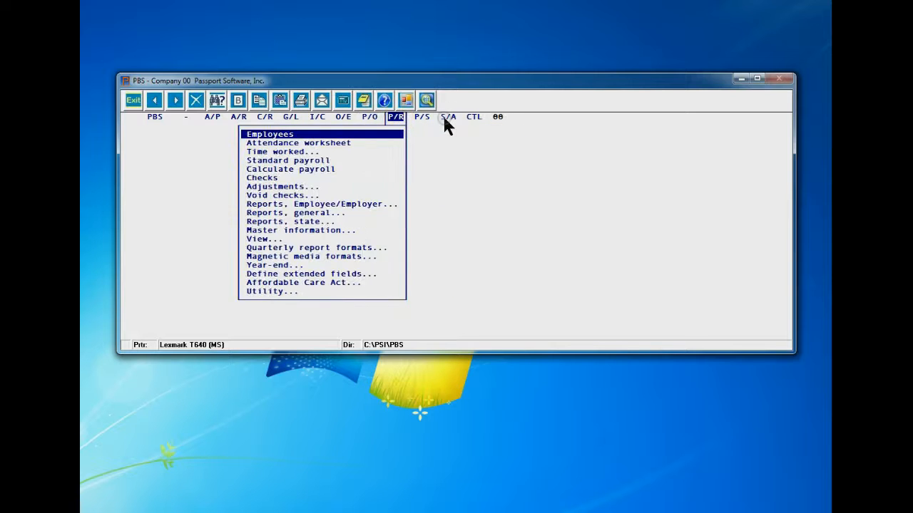
key(Right)
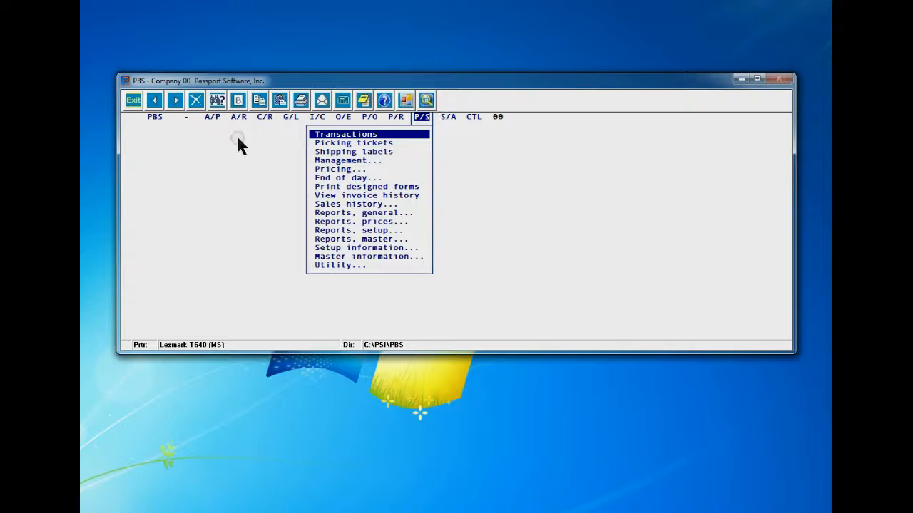
key(Left)
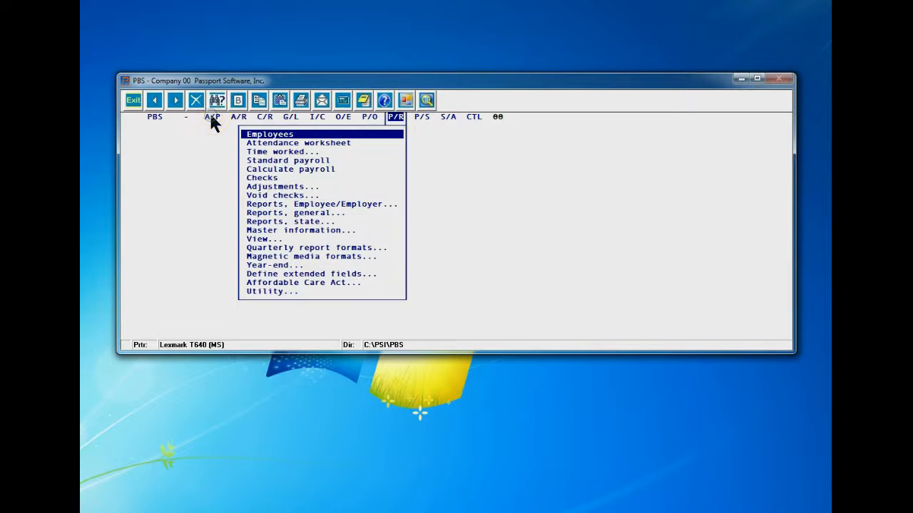
key(Left)
key(Left)
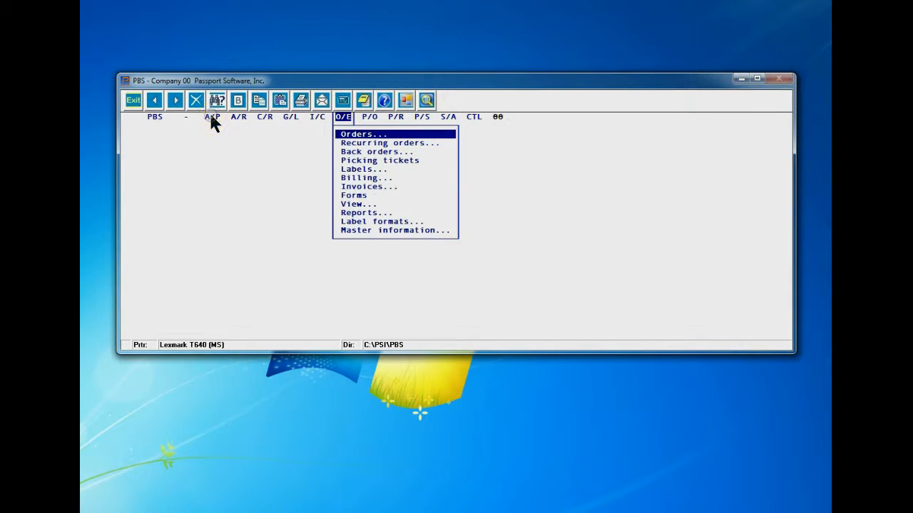
key(Left)
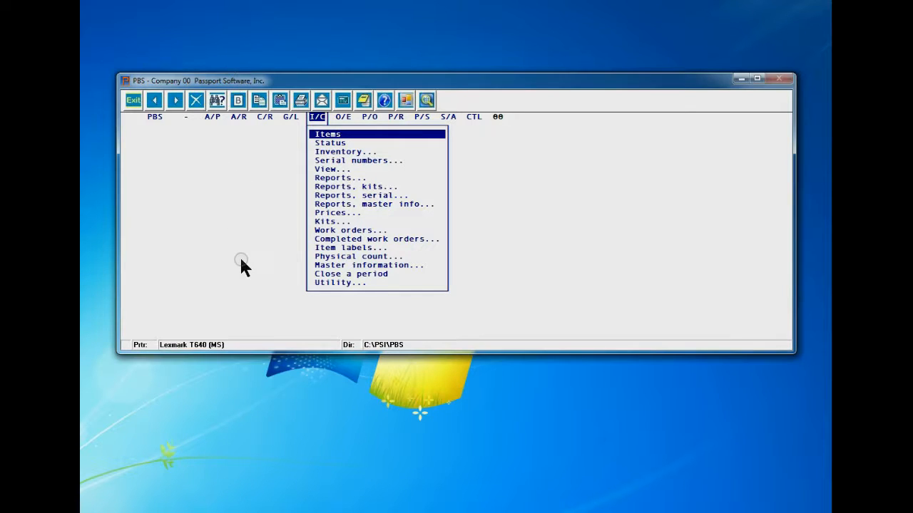
Step: Open the Customers records of the A/R module
key(Left)
key(Left)
key(Left)
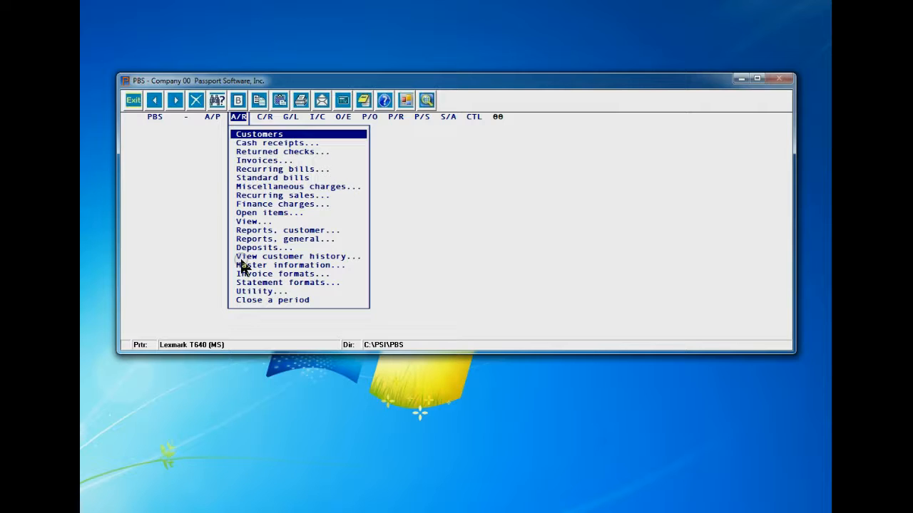
key(Return)
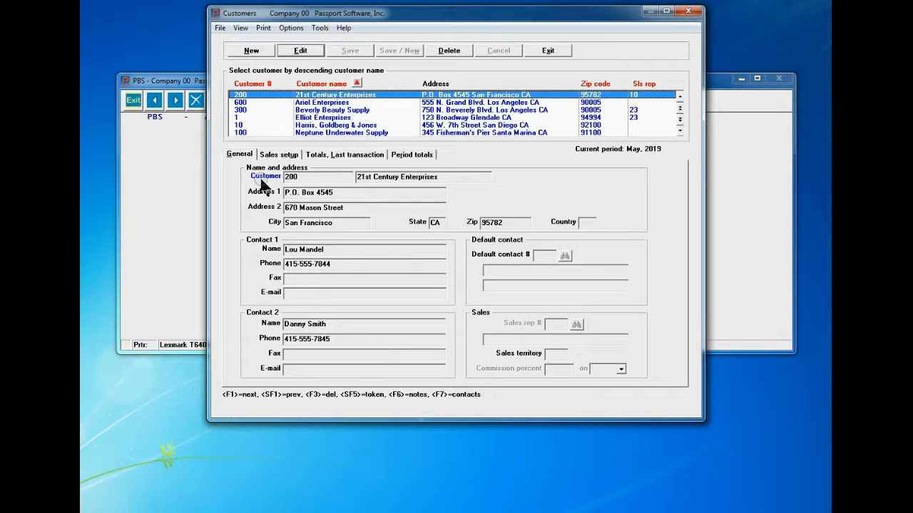
Step: Examine the sales setup, totals and last transaction, and period totals of 21st Century Enterprises, ending at its general information
click(288, 154)
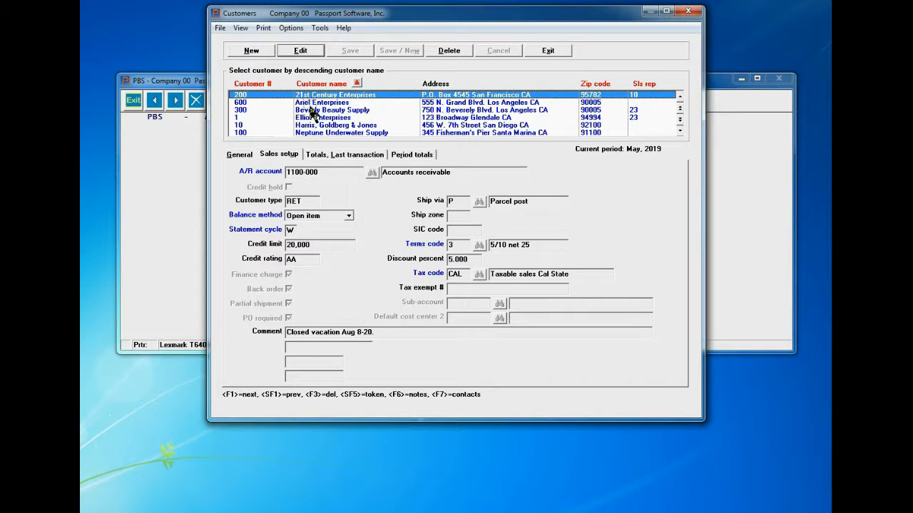
click(235, 156)
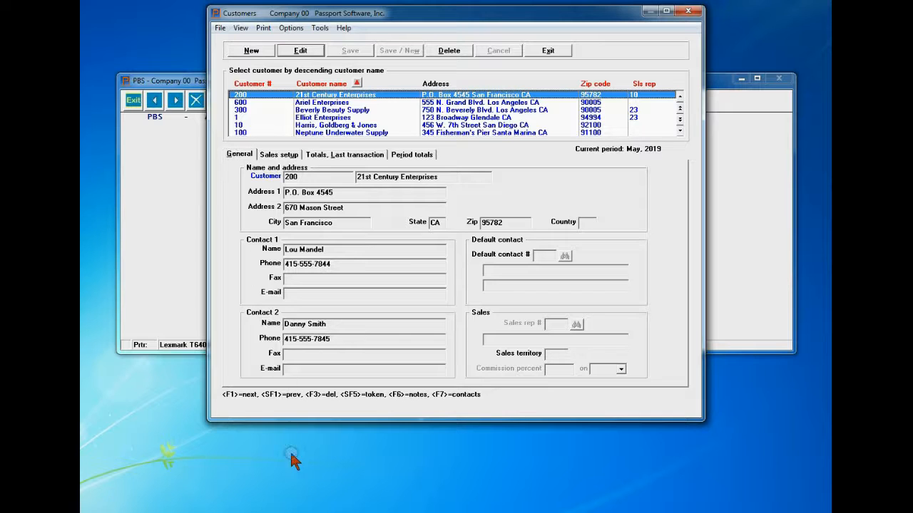
click(296, 512)
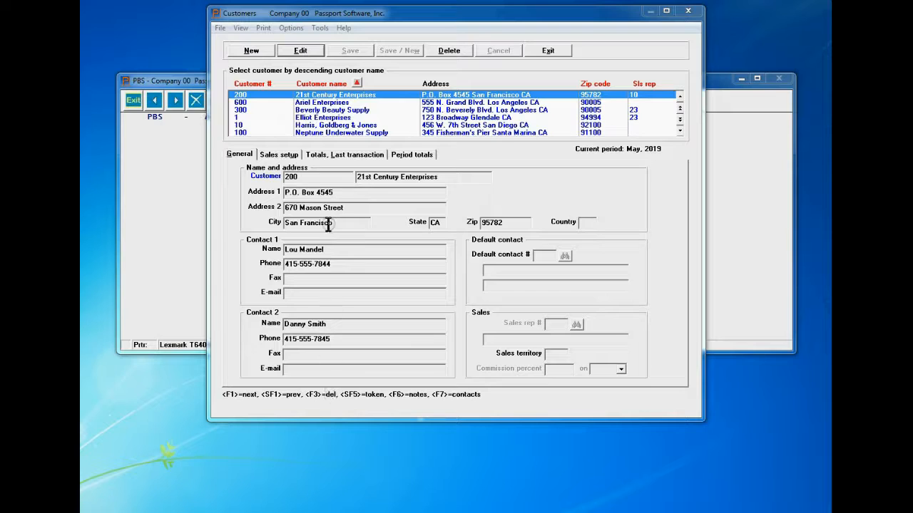
click(278, 158)
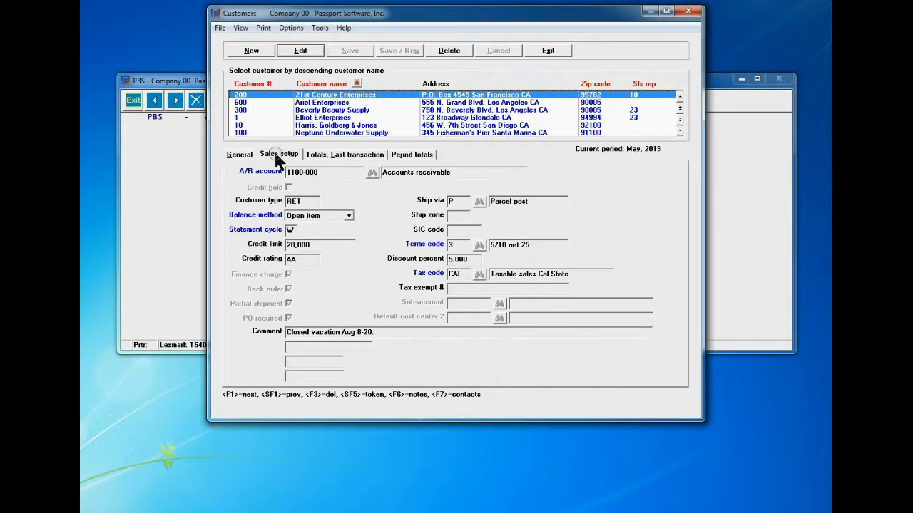
click(316, 157)
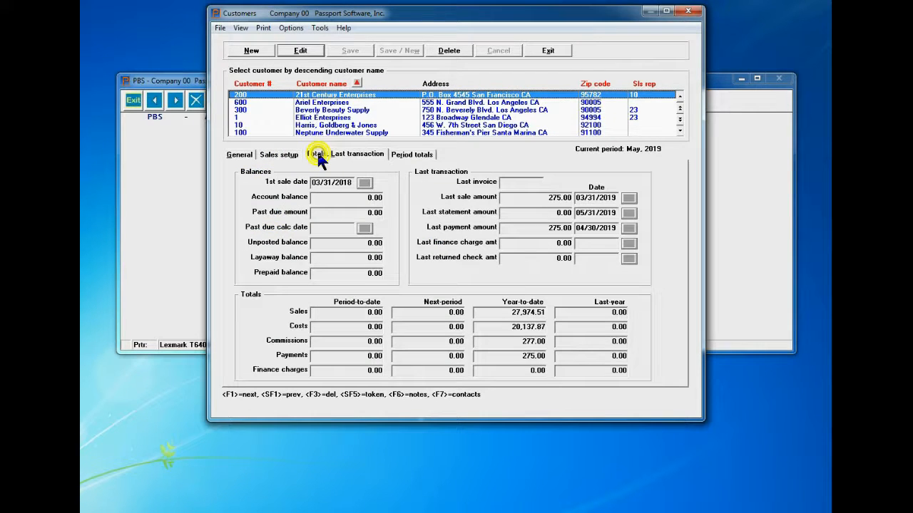
click(427, 158)
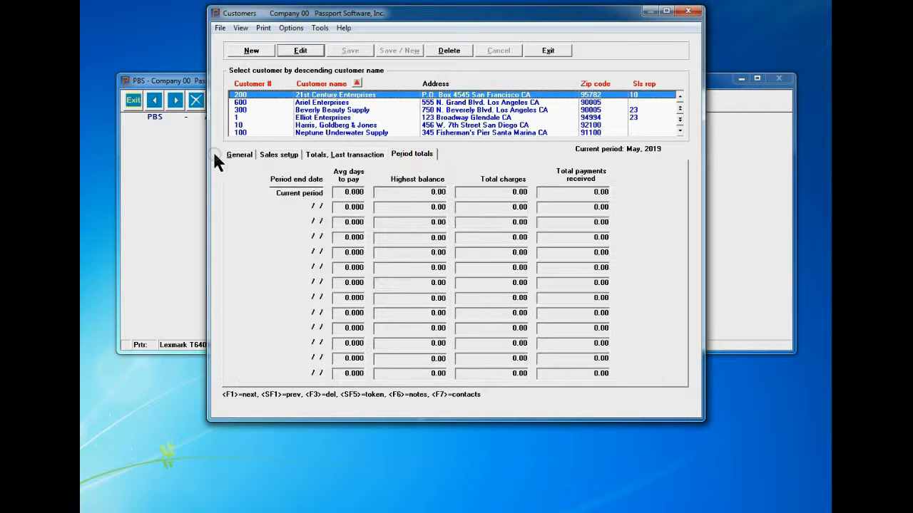
click(236, 157)
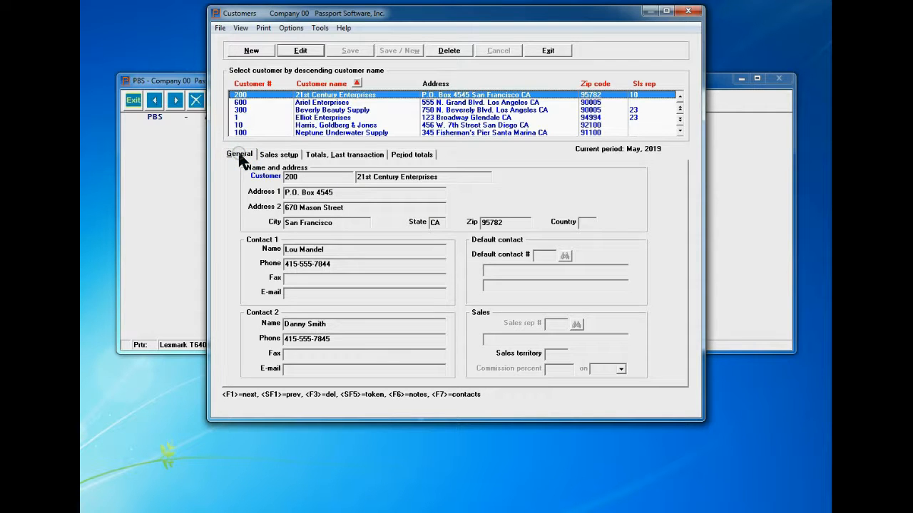
Step: Revisit the sales setup and the totals of 21st Century Enterprises, and return to its general information
click(283, 156)
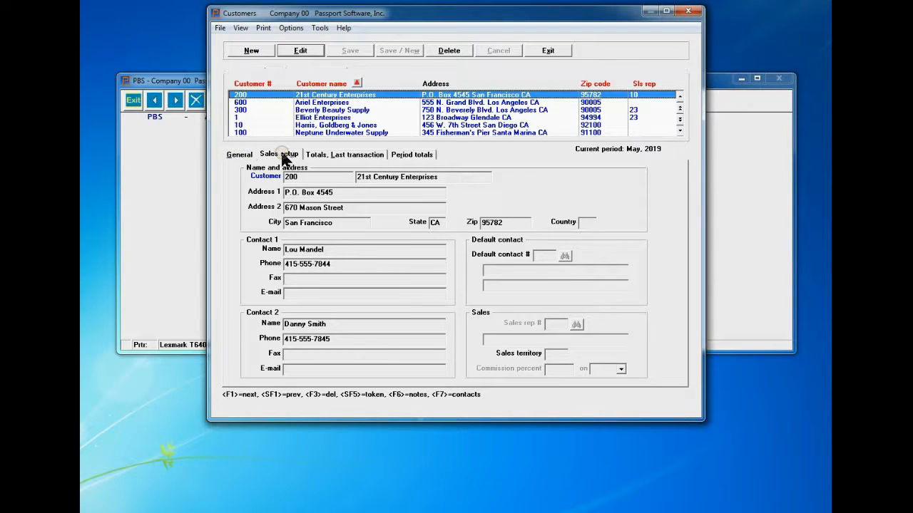
click(350, 152)
click(238, 157)
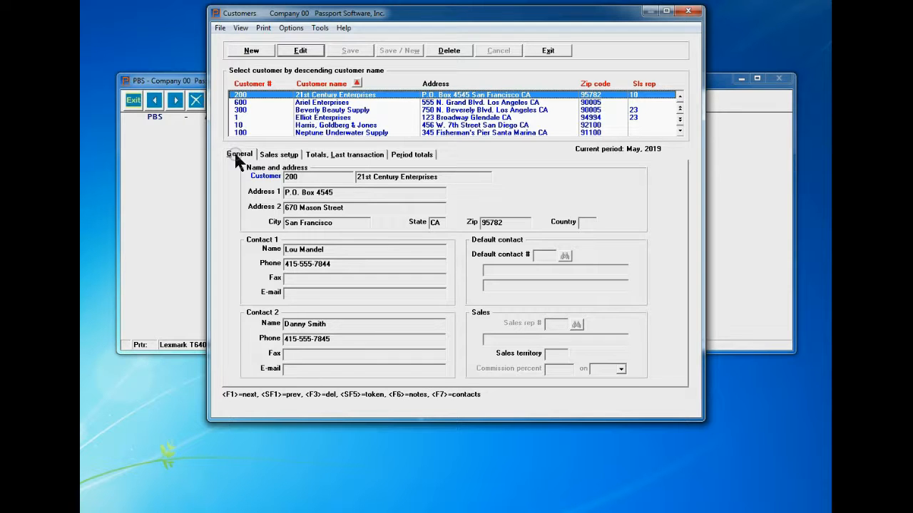
click(326, 155)
click(281, 156)
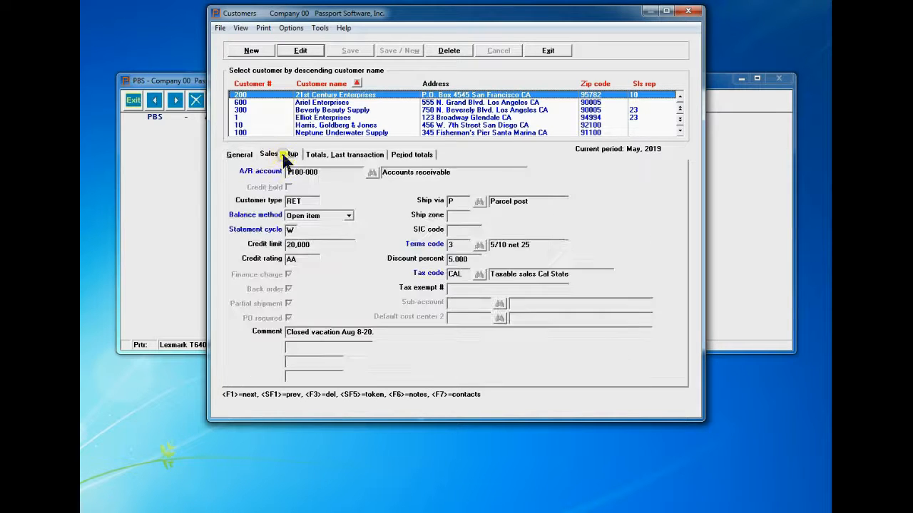
click(240, 156)
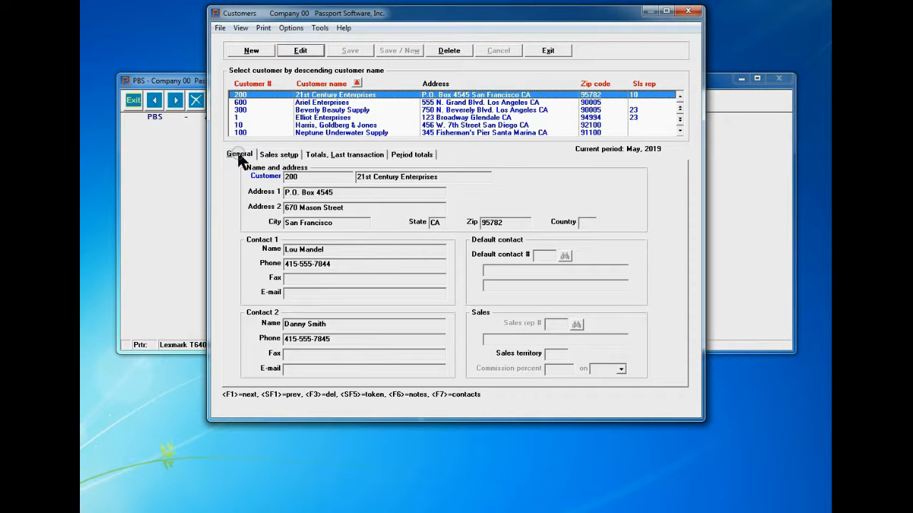
Step: Open the 21st Century Enterprises record for editing and cancel the entry
click(305, 51)
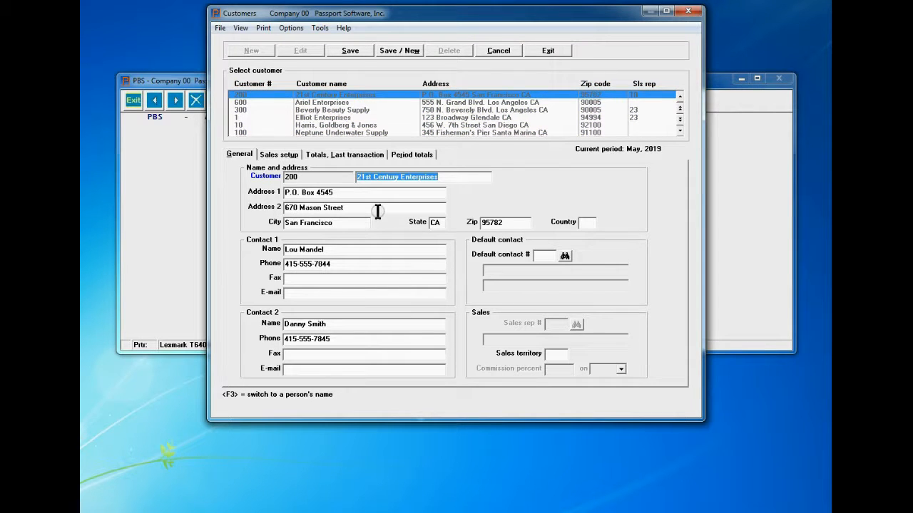
key(Escape)
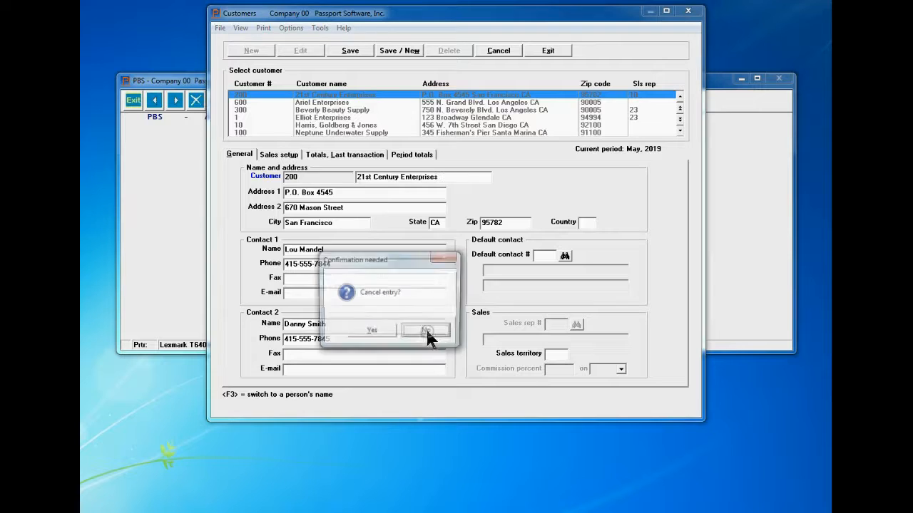
key(Left)
key(Return)
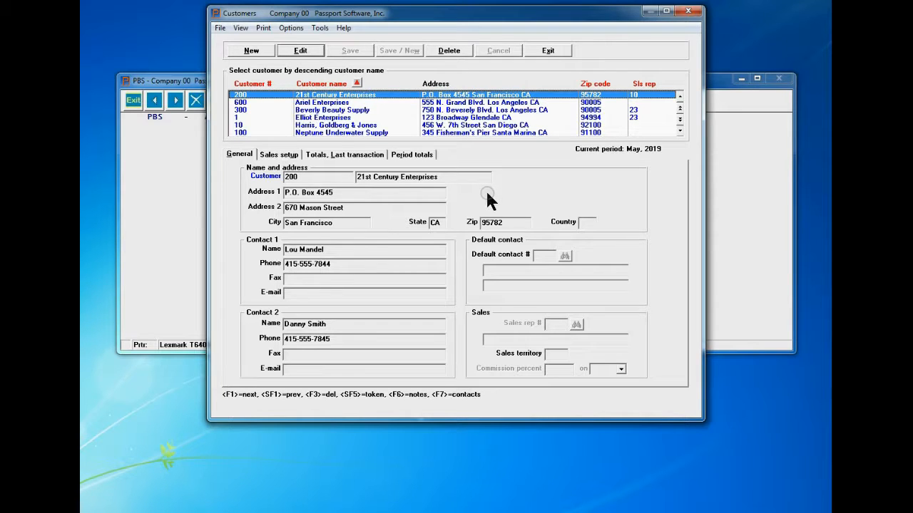
Step: Select Beverly Beauty Supply, open its record for editing at the second contact, and cancel the entry
key(Down)
key(Down)
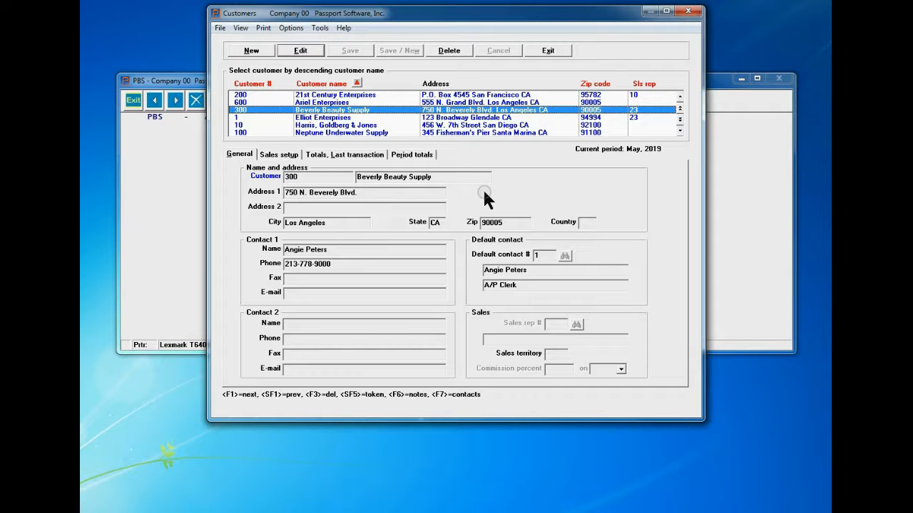
key(alt+e)
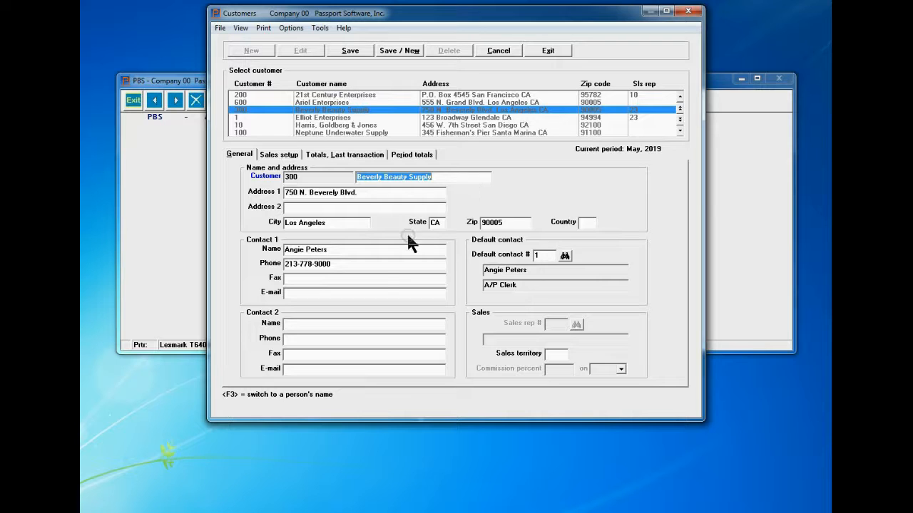
click(338, 323)
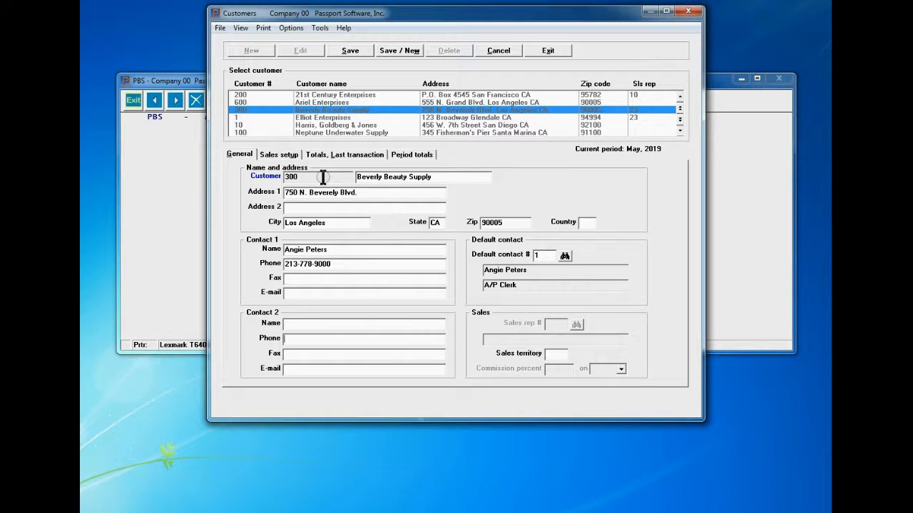
key(Escape)
click(431, 331)
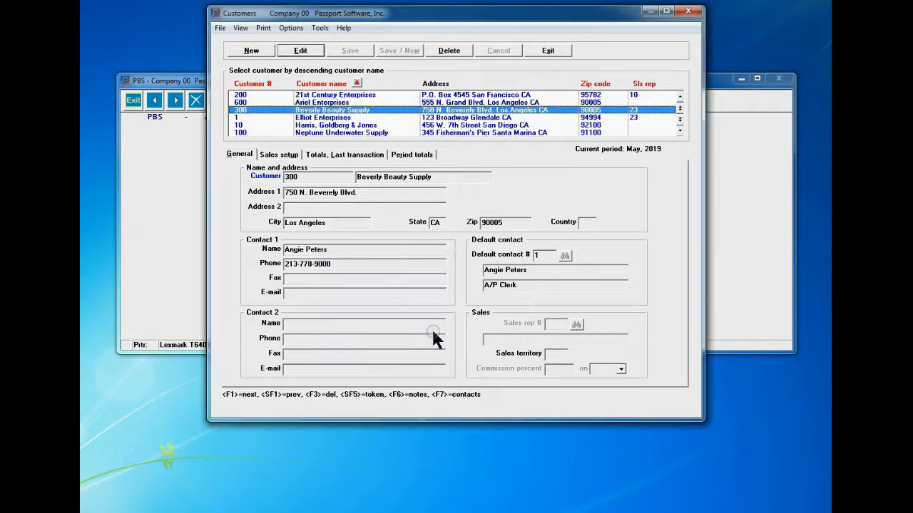
Step: Start a new customer record, entering the customer number and the name Acme Industries
click(253, 50)
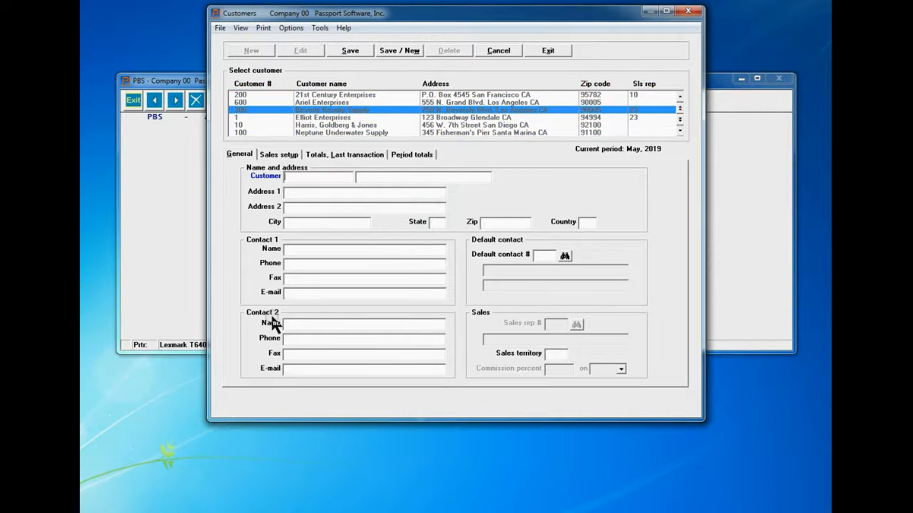
text(000)
key(Tab)
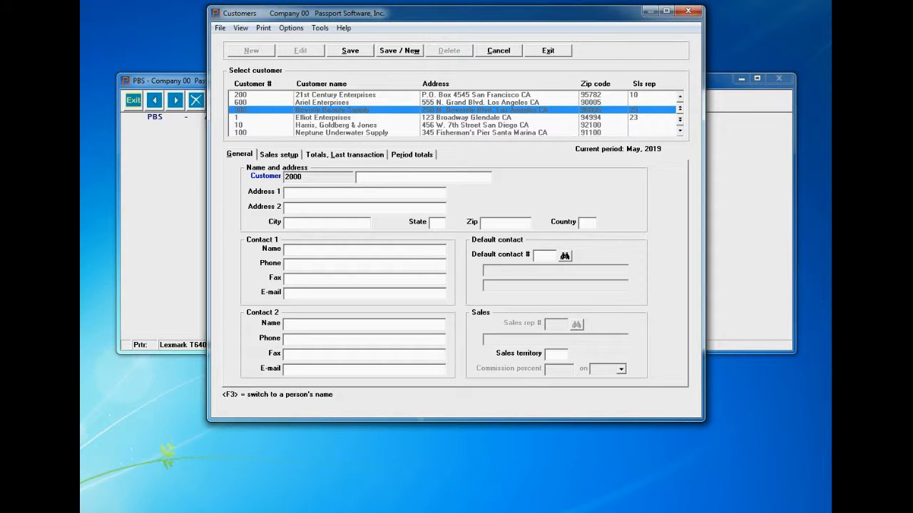
text(Acme Industries)
key(Tab)
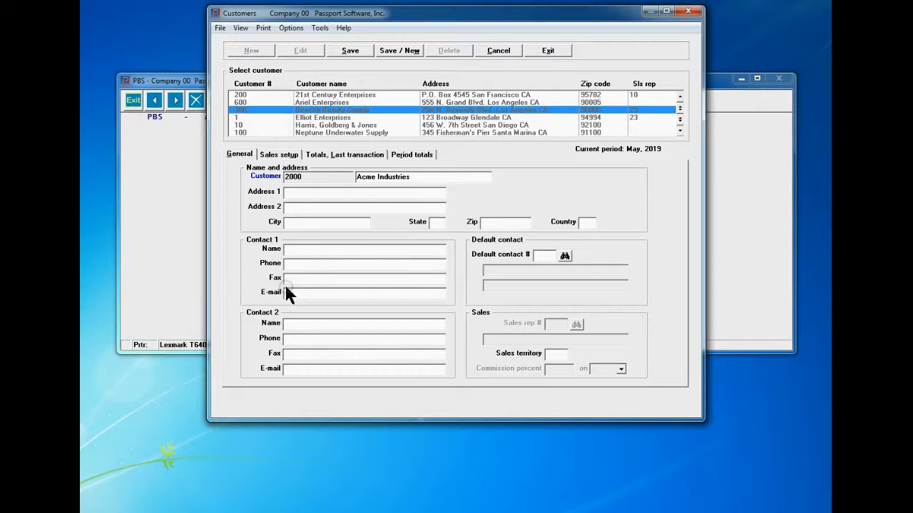
Step: In the new customer's sales setup, set the statement cycle to M and turn off Partial shipment and PO required
click(281, 157)
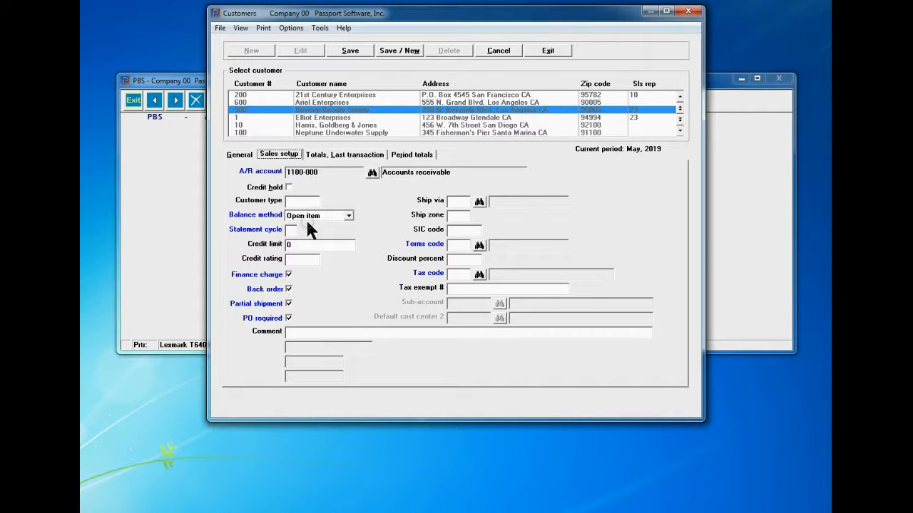
click(292, 232)
text(M)
key(Return)
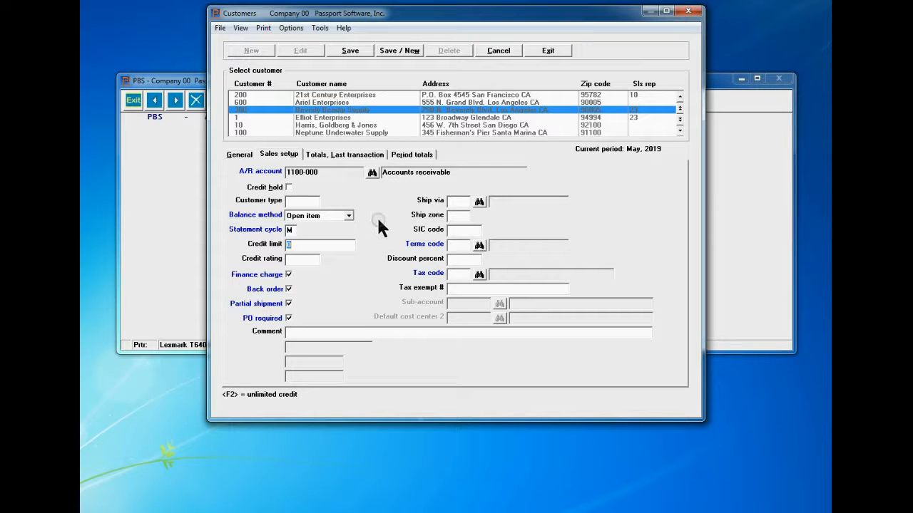
click(288, 304)
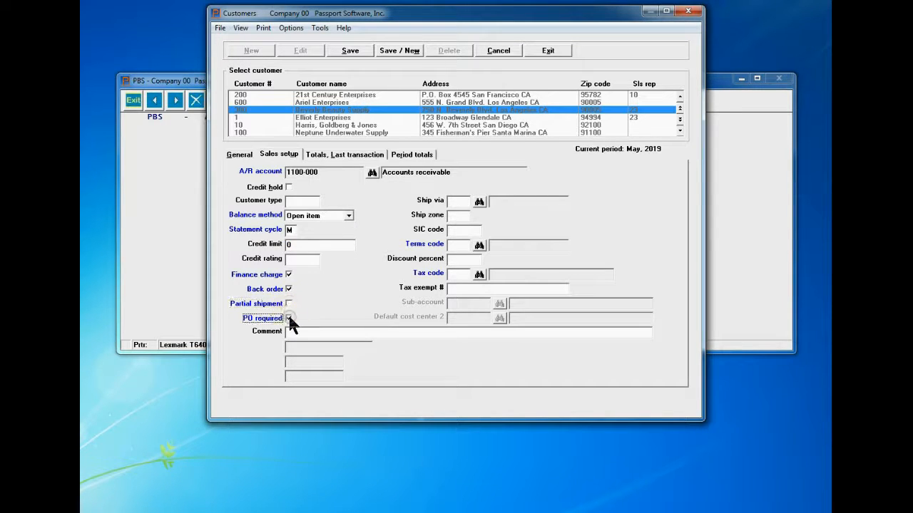
click(287, 315)
Step: Look up the terms codes and assign code A, Normal terms, to the new customer
click(457, 246)
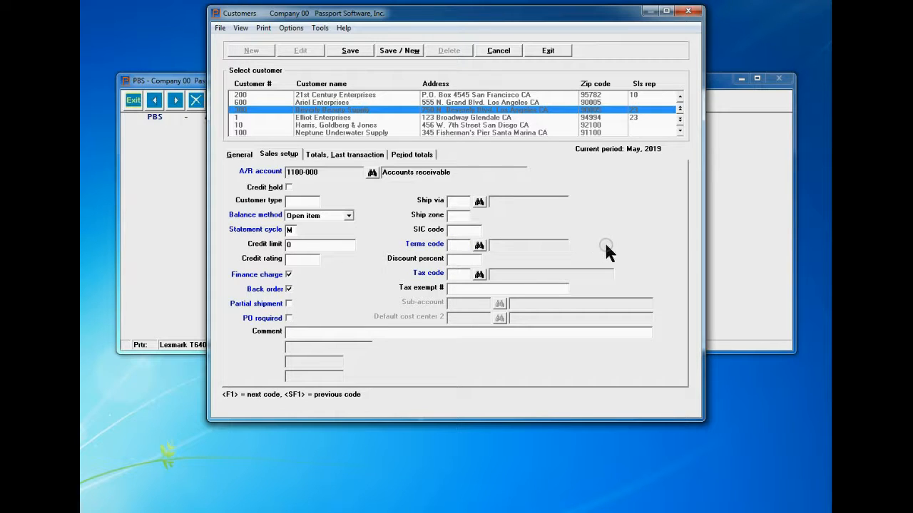
key(F8)
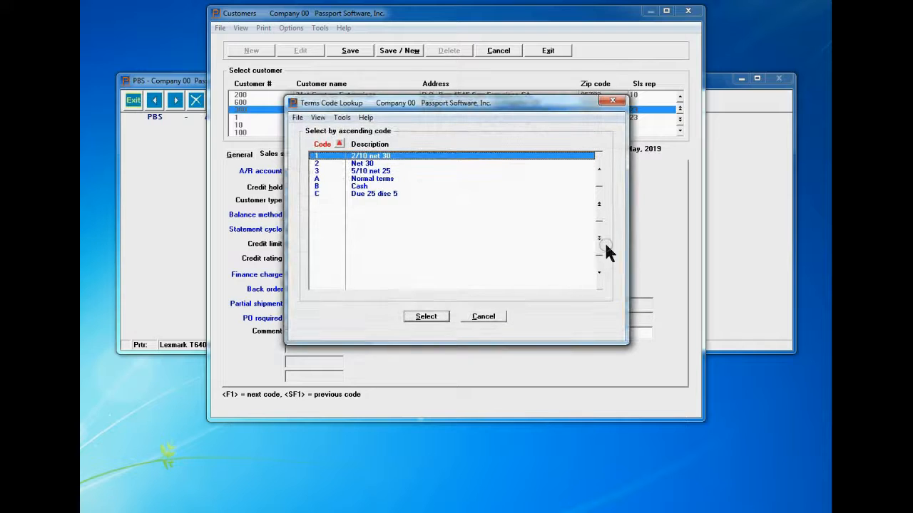
key(Escape)
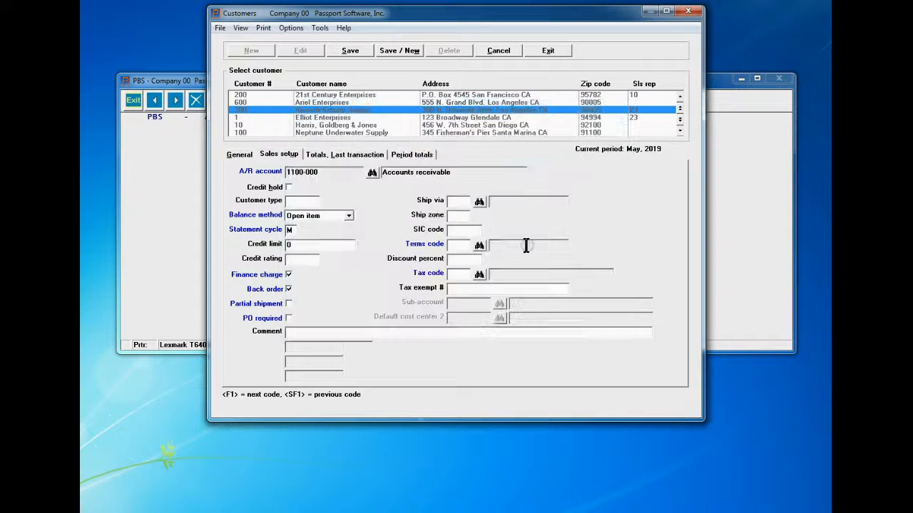
click(479, 245)
click(389, 180)
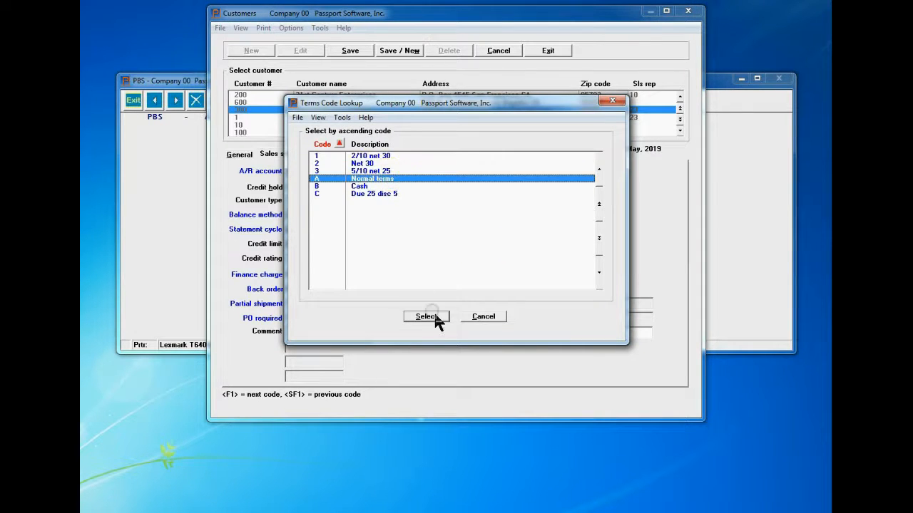
click(426, 317)
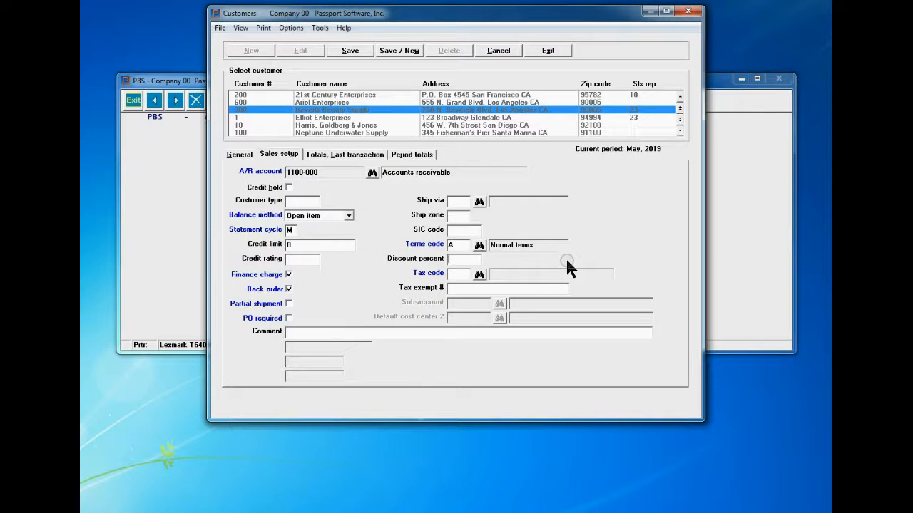
Step: Assign tax code EXT, Tax by extended amount, from the lookup and save the customer without entering notes
key(Tab)
key(F2)
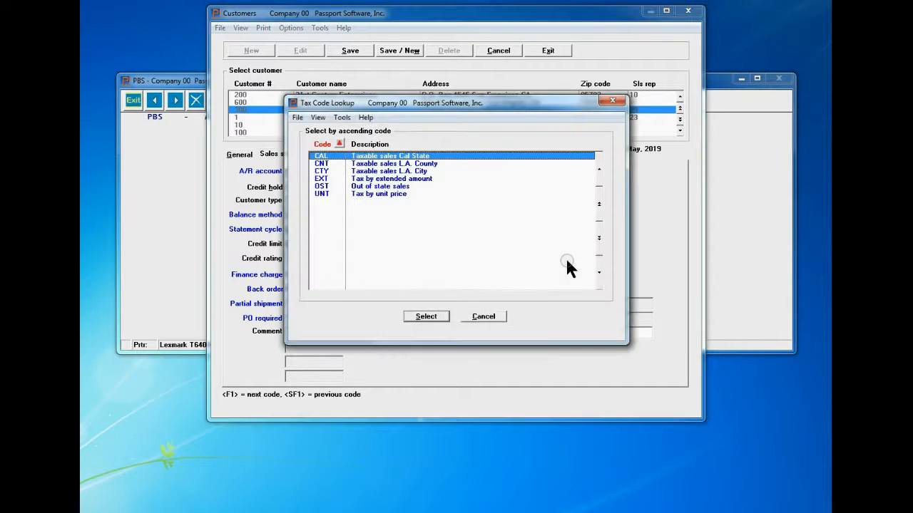
key(Down)
key(Down)
key(Down)
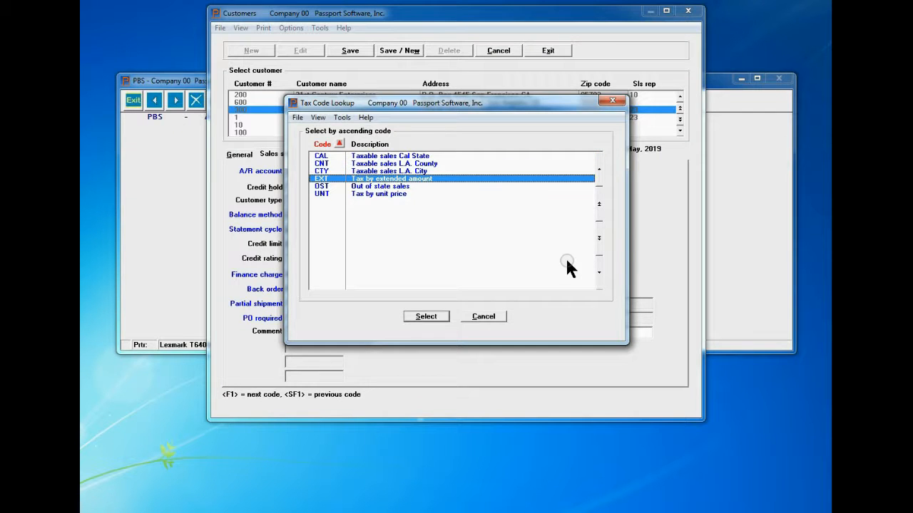
key(Return)
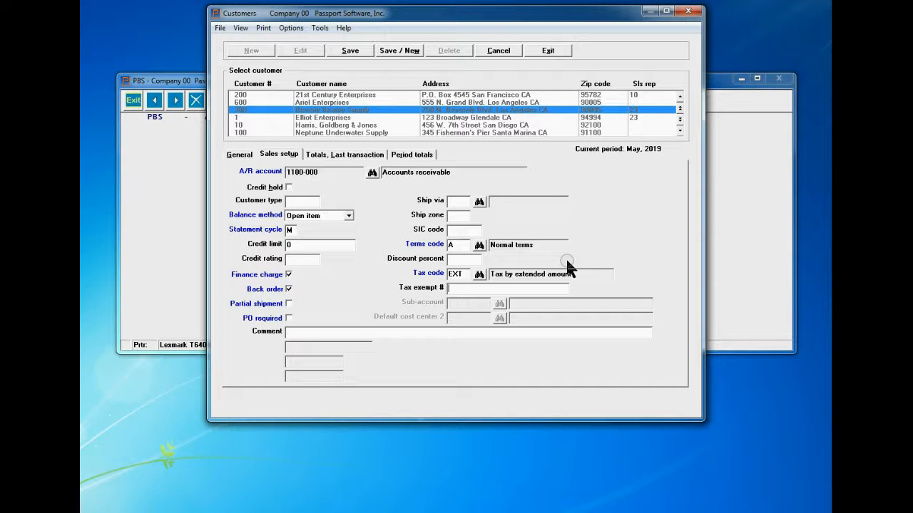
click(354, 48)
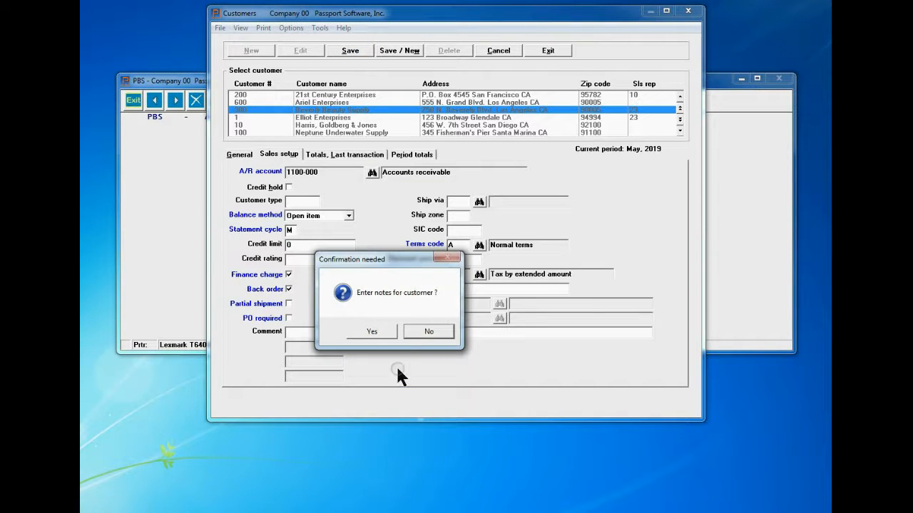
click(434, 331)
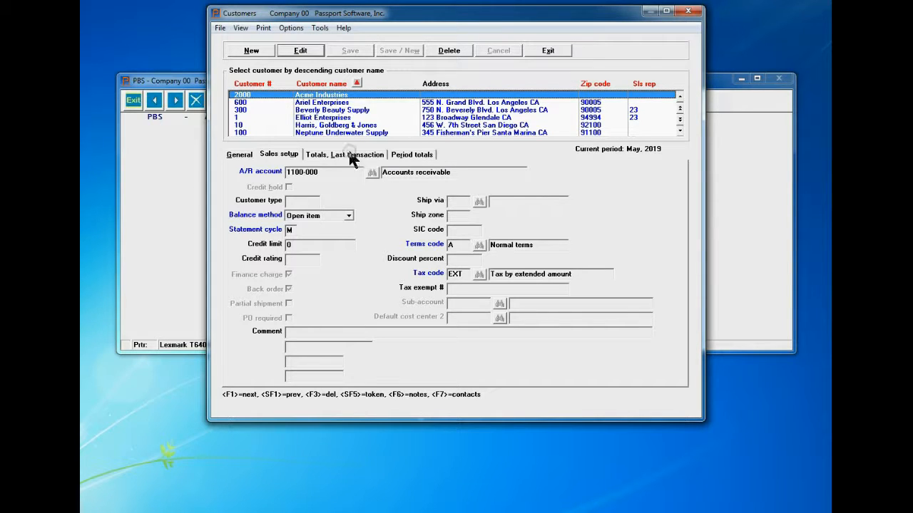
Step: Sort the customer list by customer number and by customer name, switching each between ascending and descending order
click(266, 82)
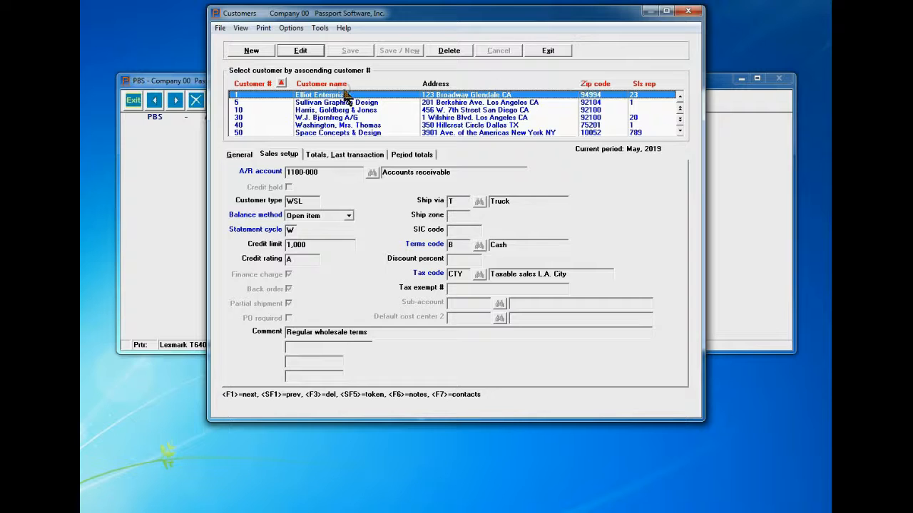
click(281, 83)
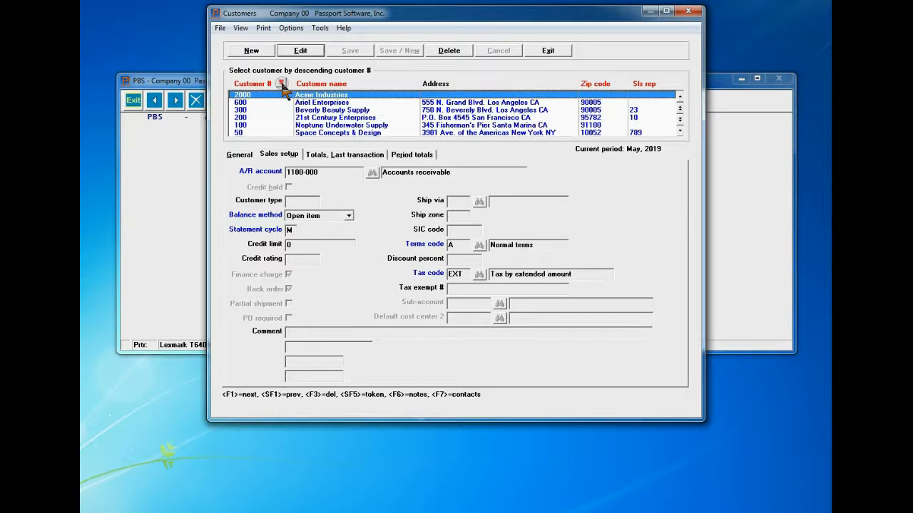
click(280, 83)
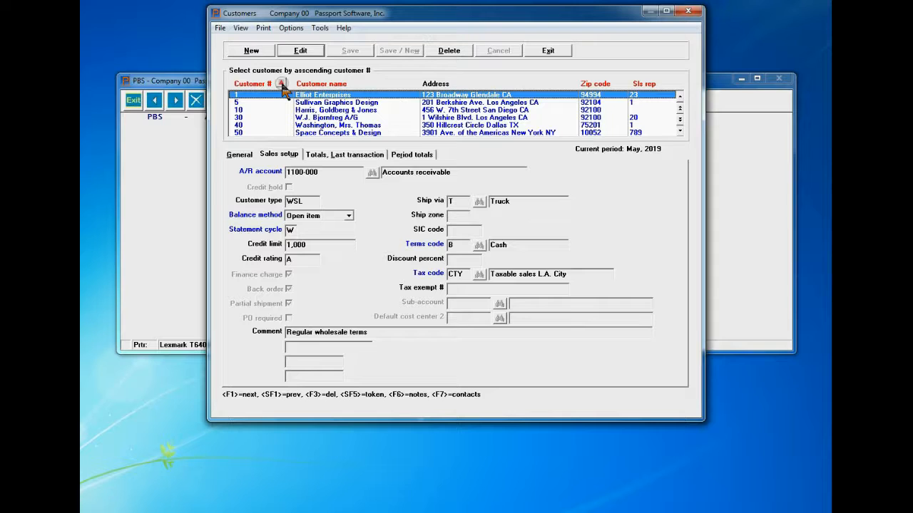
click(341, 84)
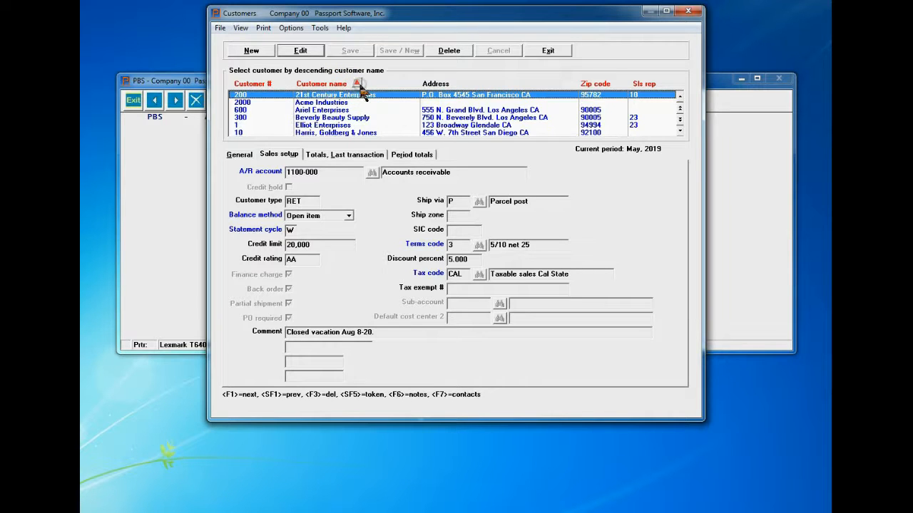
click(358, 85)
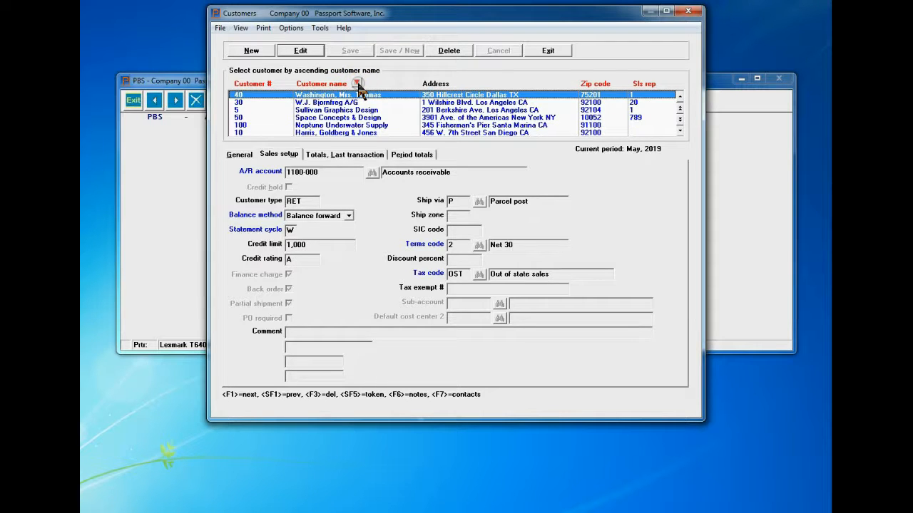
click(357, 84)
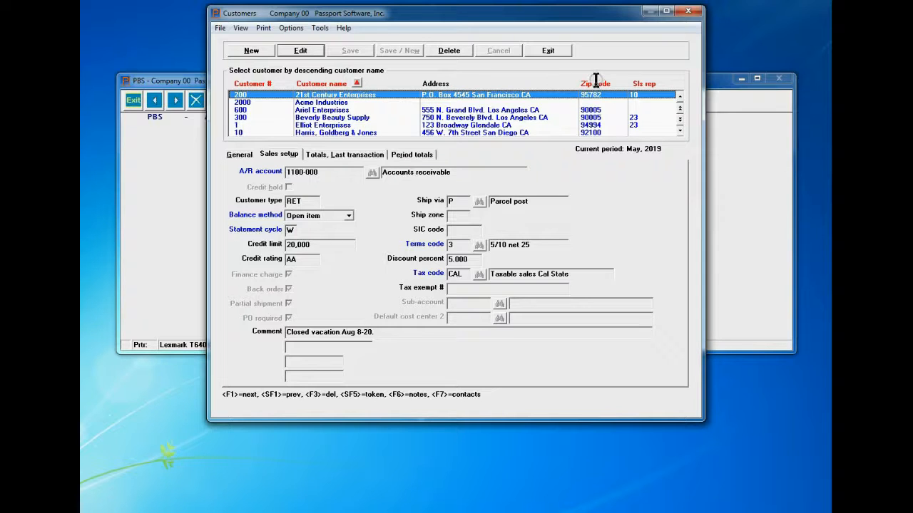
Step: Sort the customer list by ascending customer number and locate Acme Industries by entering its customer number
click(258, 83)
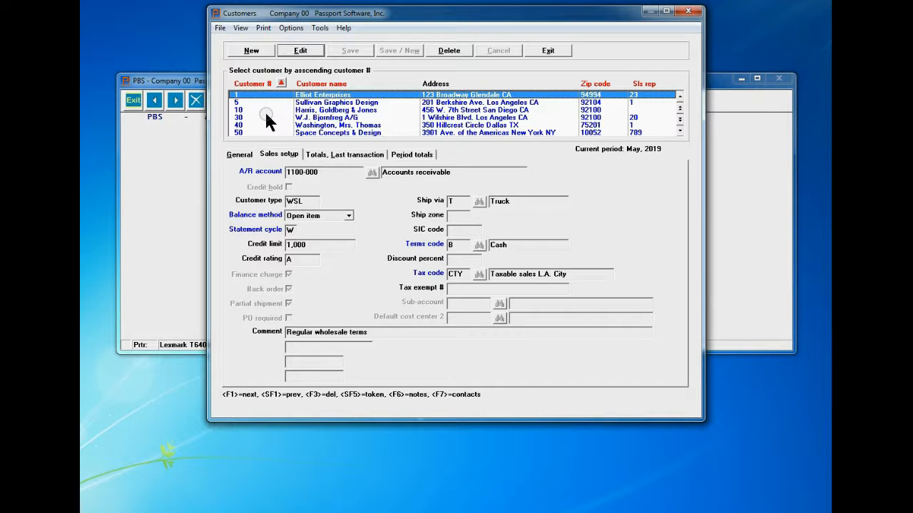
text(200)
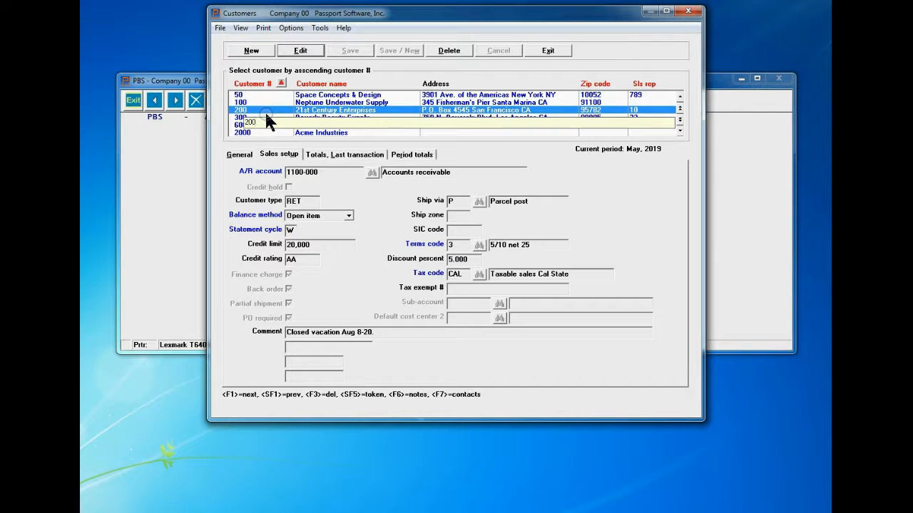
text(0)
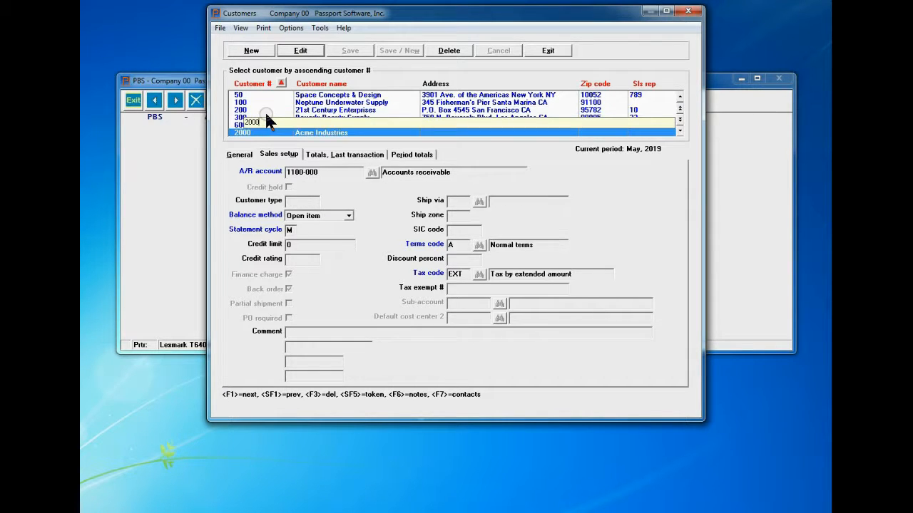
Step: Open the Acme Industries record for editing and cancel the entry
key(Return)
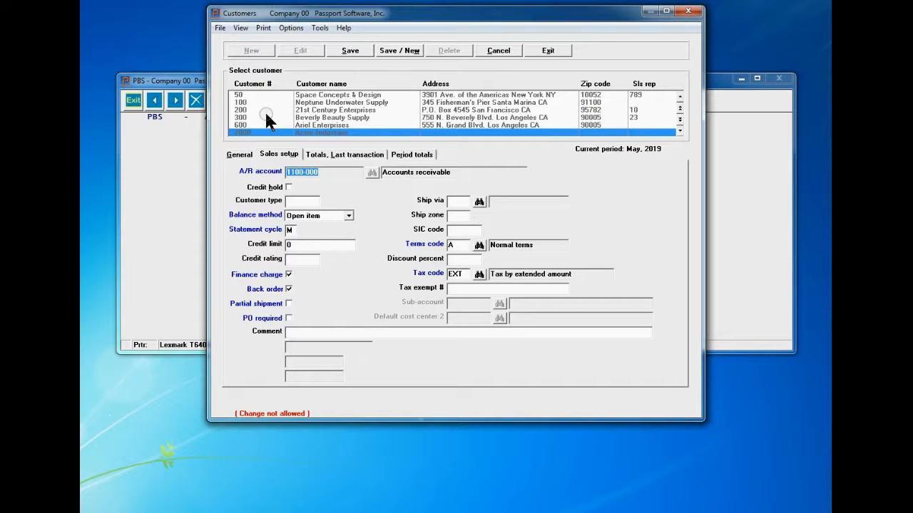
key(Escape)
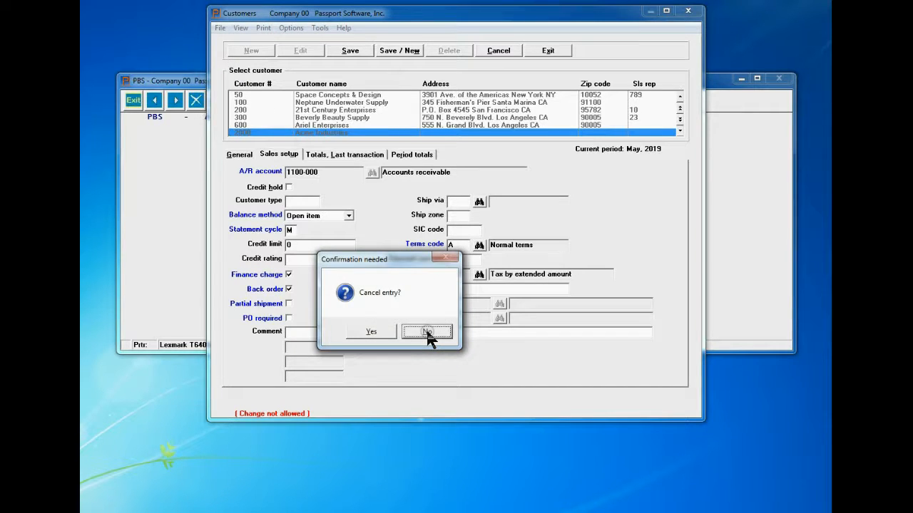
key(Left)
key(Return)
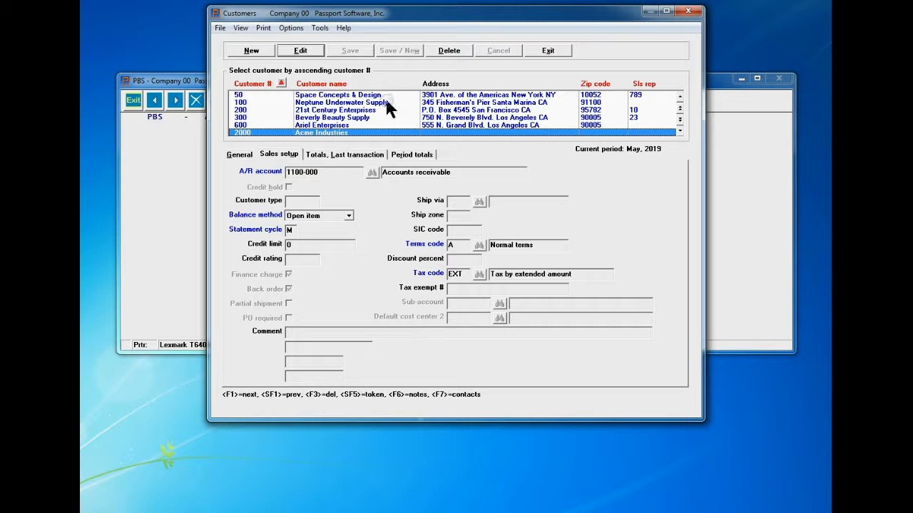
Step: Find Ariel Enterprises in the customer list sorted by customer name by entering "ar", and open its record for editing
click(350, 84)
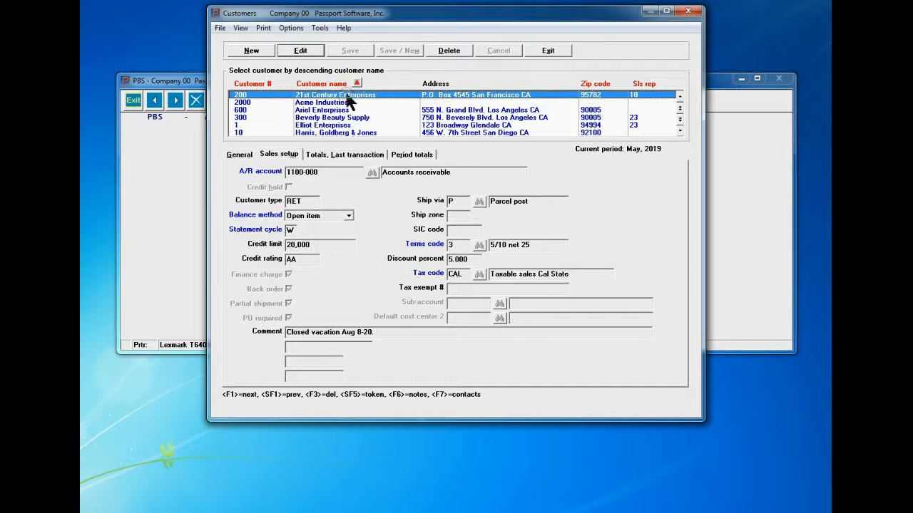
text(a)
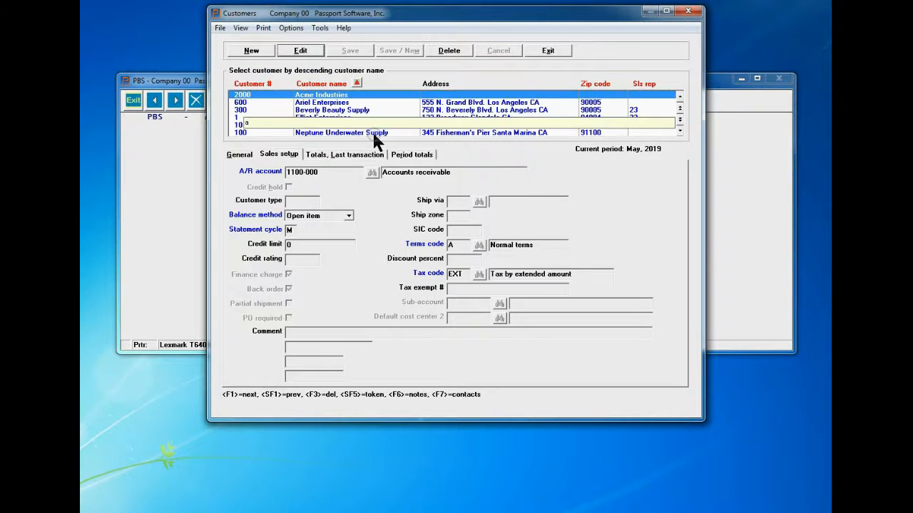
text(r)
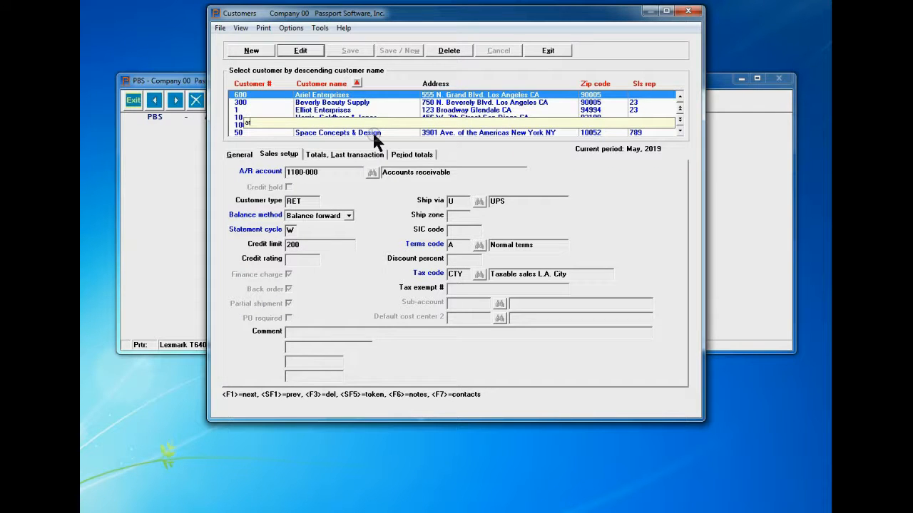
key(BackSpace)
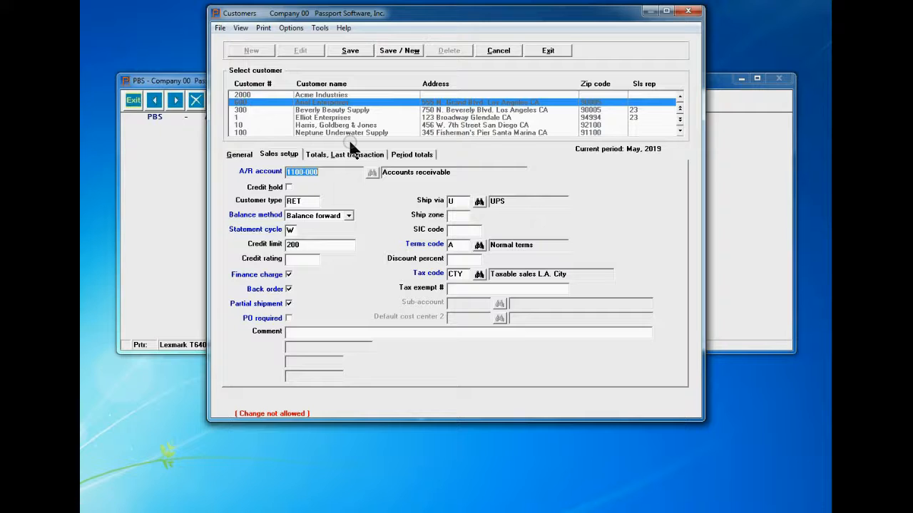
Step: Cancel the open entry for Ariel Enterprises without making changes
key(Escape)
key(Left)
key(Return)
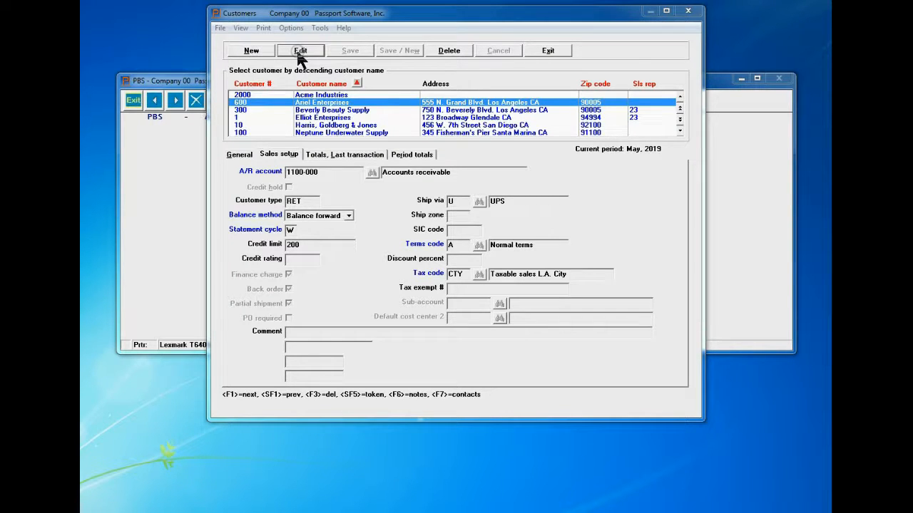
Step: Reopen the A/R customers, start a new customer record and cancel the blank entry
click(327, 118)
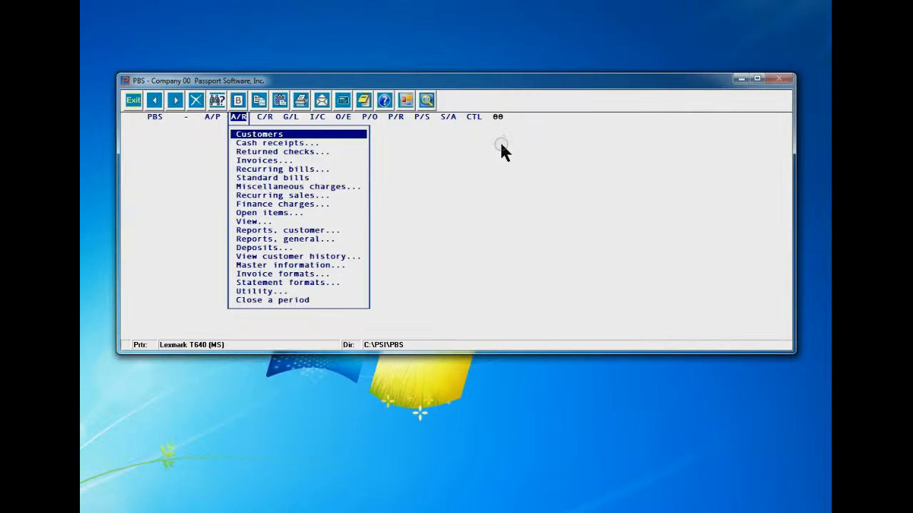
key(Return)
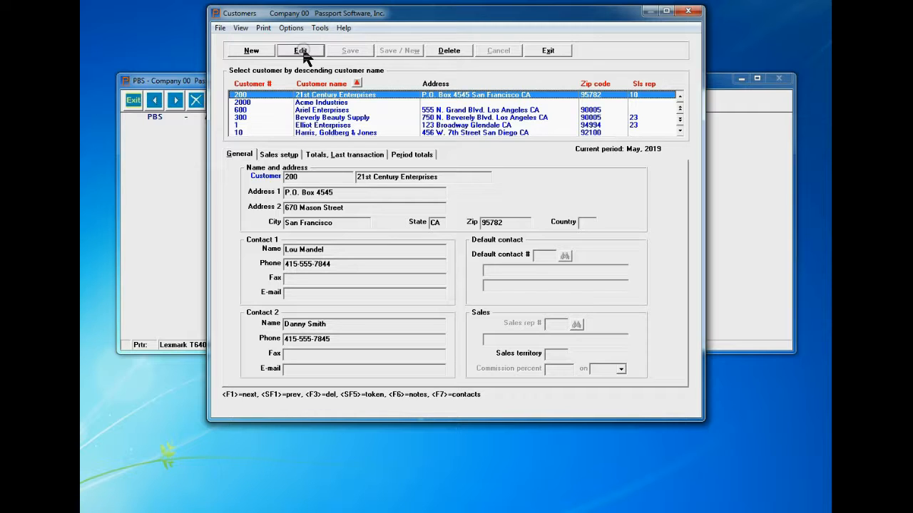
click(243, 57)
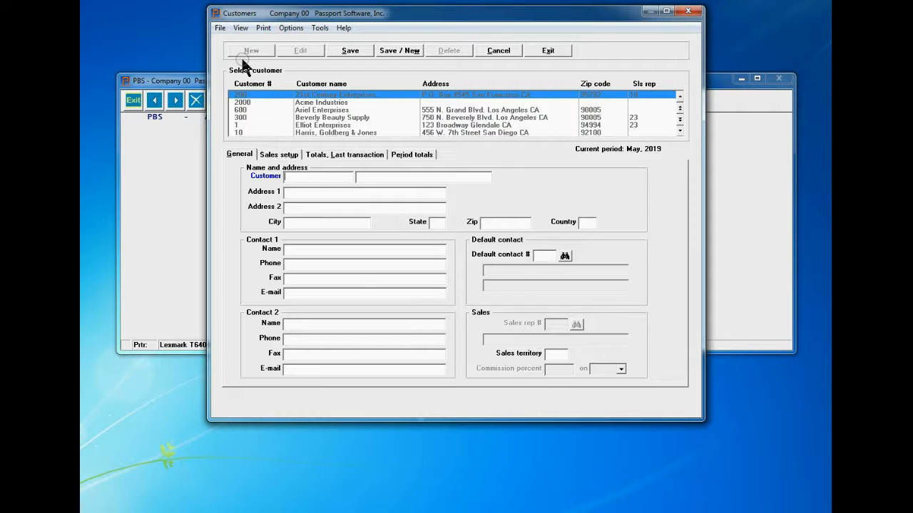
key(Escape)
key(Left)
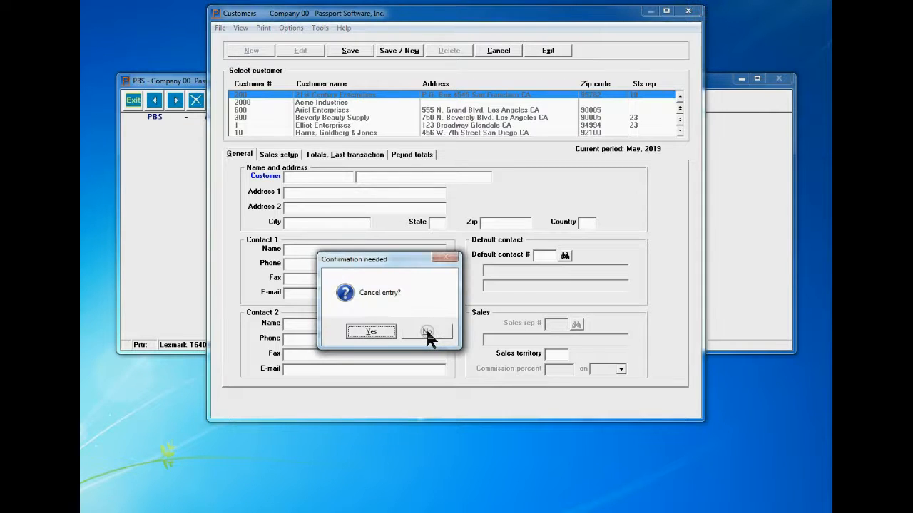
key(Return)
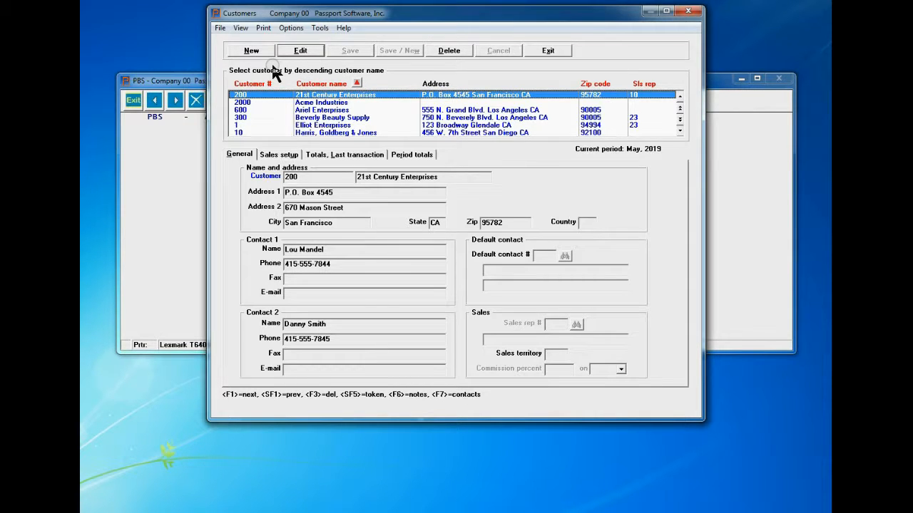
Step: Open the 21st Century Enterprises record for editing and cancel the entry
key(alt+e)
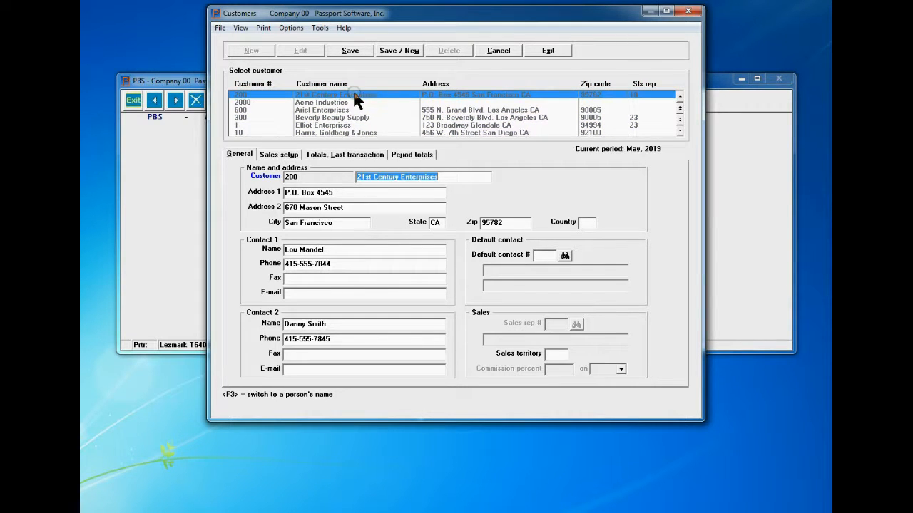
key(alt+c)
key(y)
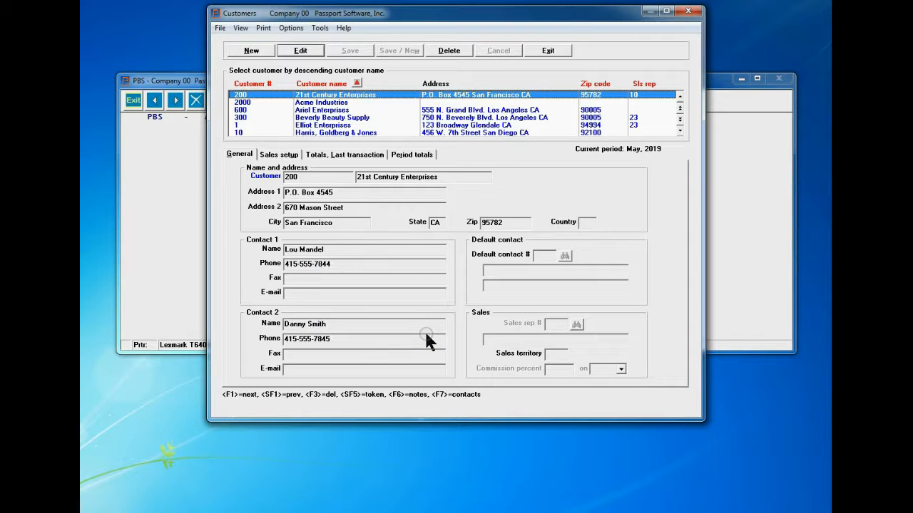
Step: Edit the 21st Century Enterprises record, enter a fax number for contact 1 and save the customer
key(alt+e)
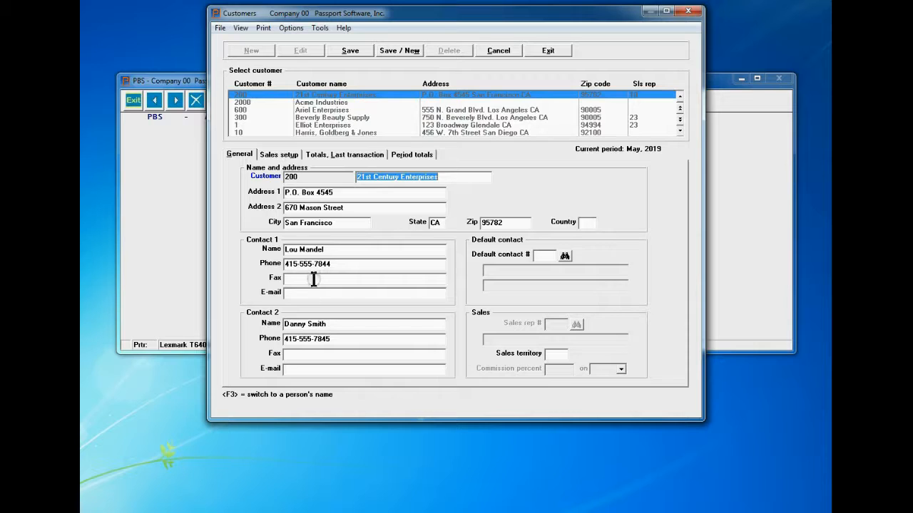
click(328, 305)
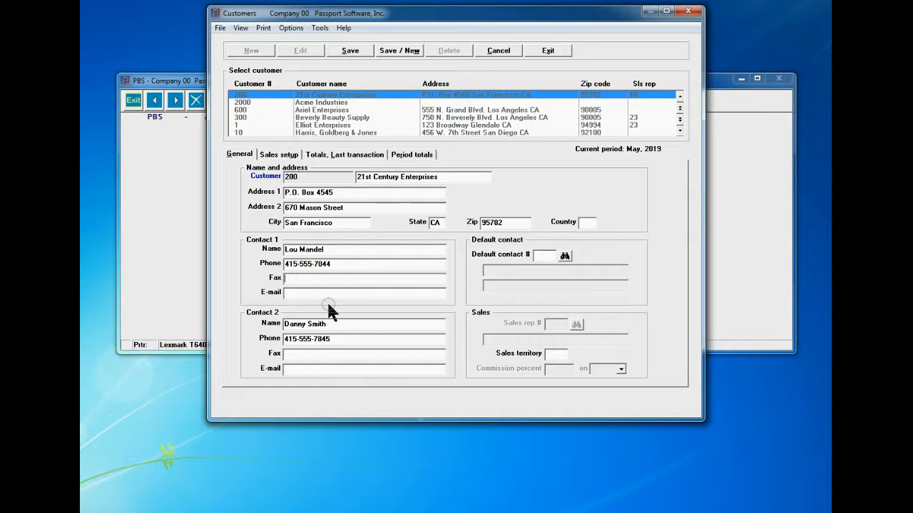
text(4155557877)
key(alt+s)
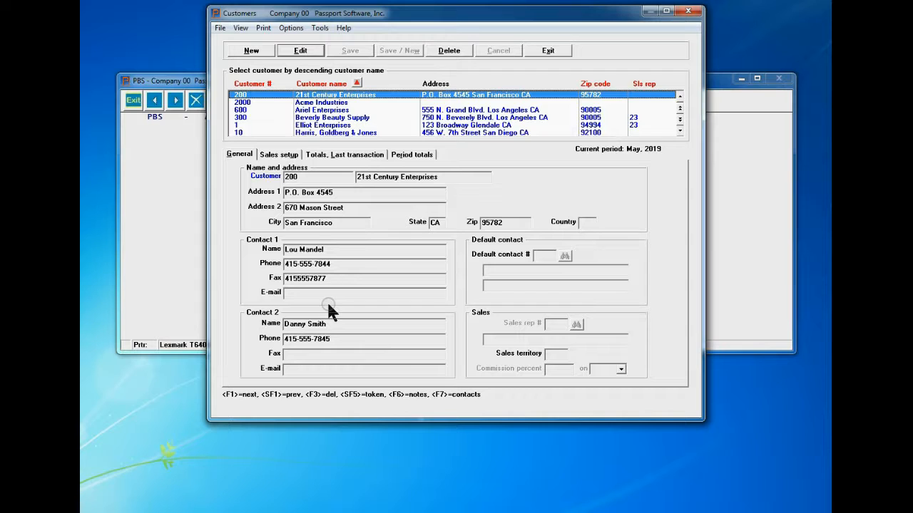
Step: Step forward through the customer records to Elliot Enterprises and back to 21st Century Enterprises
click(248, 396)
click(248, 396)
click(248, 396)
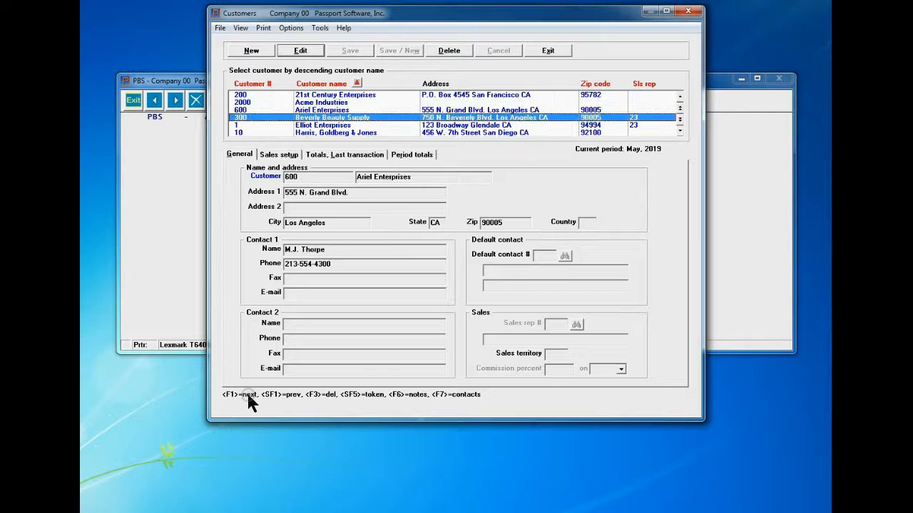
click(249, 396)
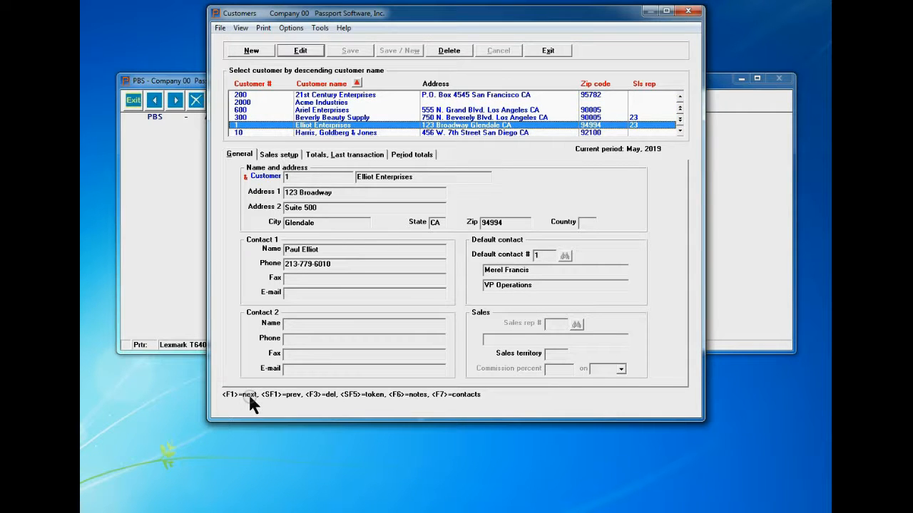
key(shift+F1)
key(shift+F1)
key(shift+F1)
key(shift+F1)
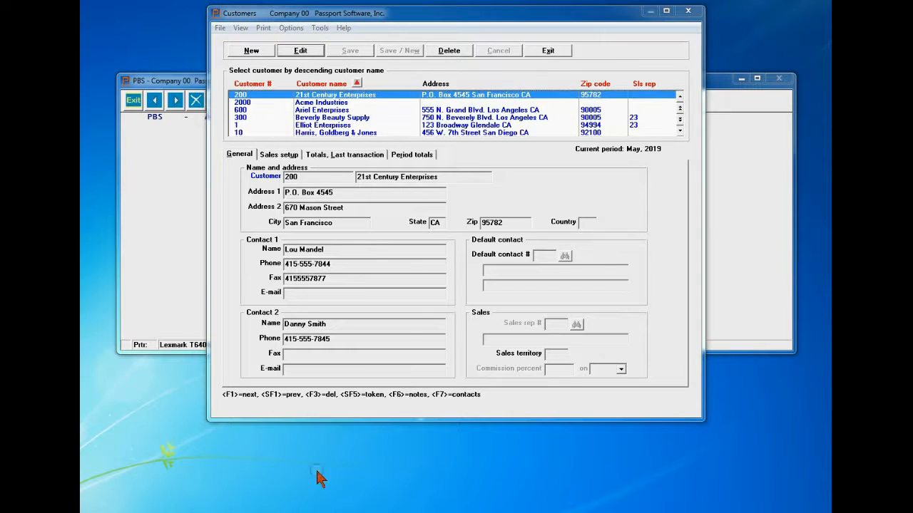
Step: Open the customer contacts of 21st Century Enterprises, cancel the blank contact entry and return to the customer record
click(449, 270)
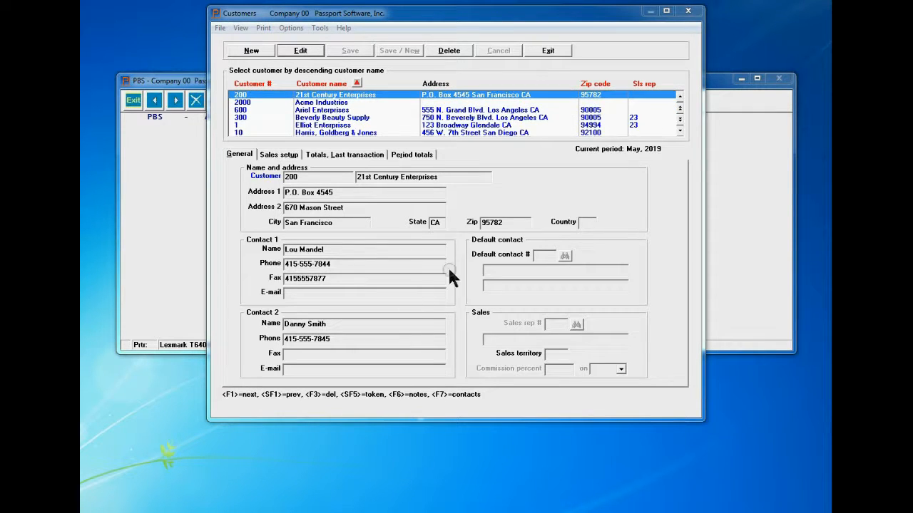
click(568, 190)
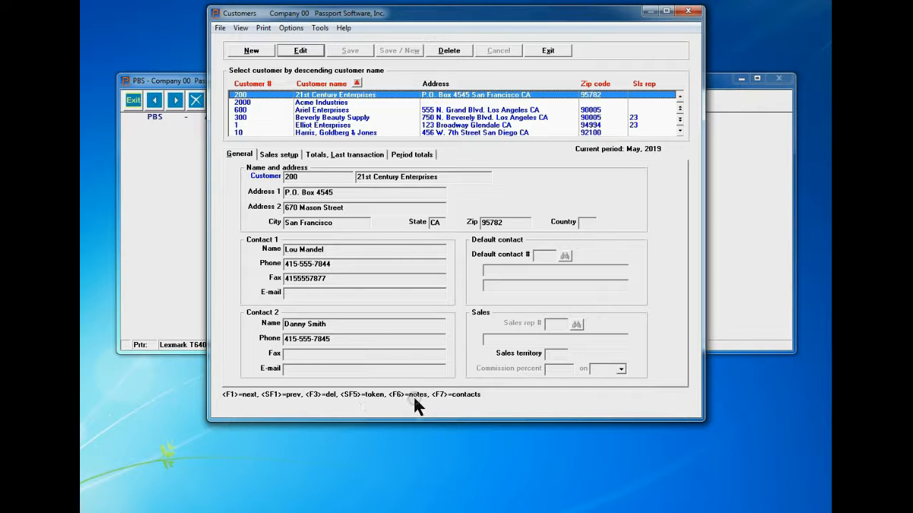
click(458, 397)
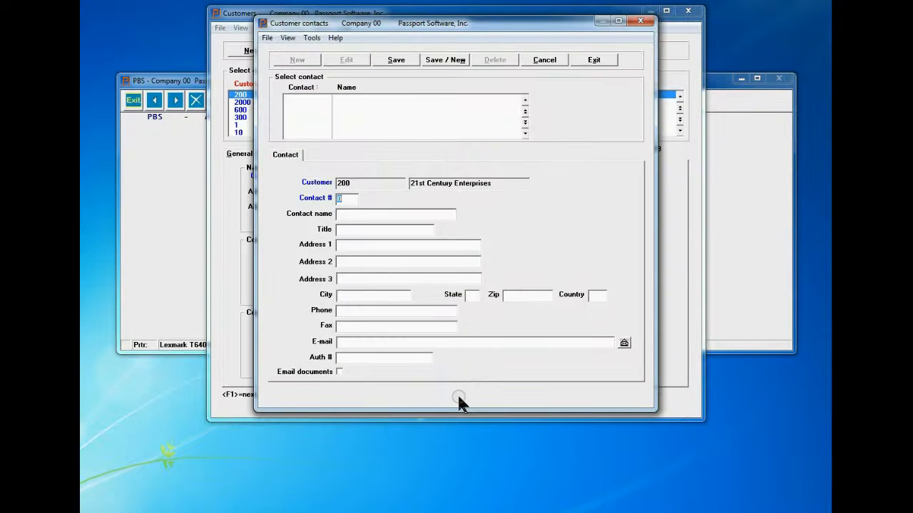
key(Escape)
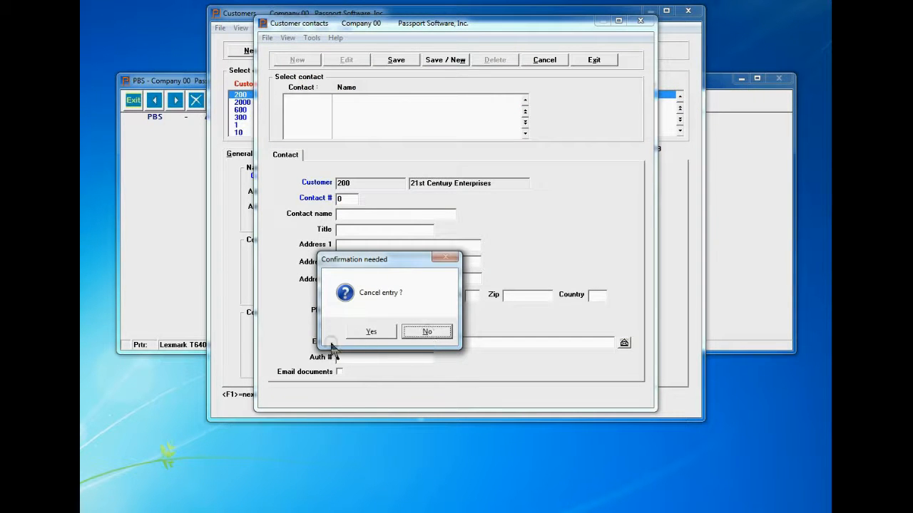
click(363, 329)
key(Escape)
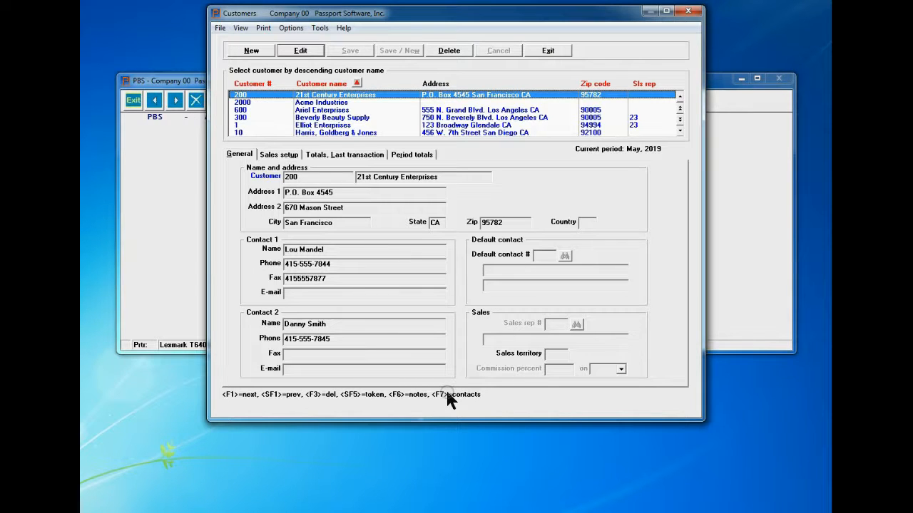
Step: Leave the customers, view the order entry screen in O/E and close it again
key(Escape)
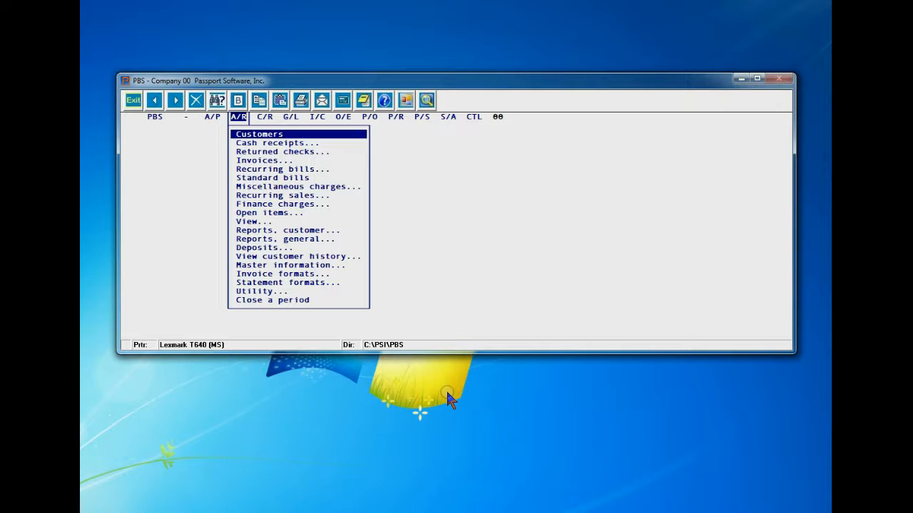
key(Right)
key(Right)
key(Right)
key(Right)
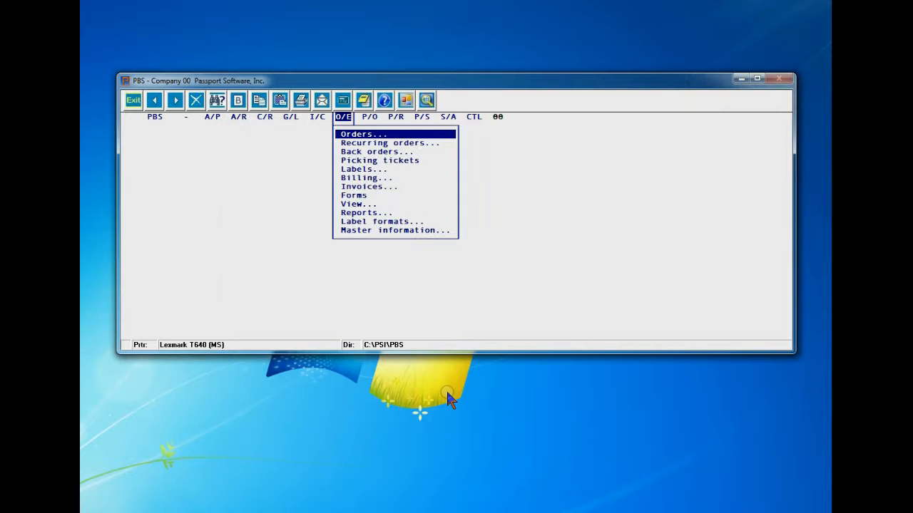
key(Return)
key(Return)
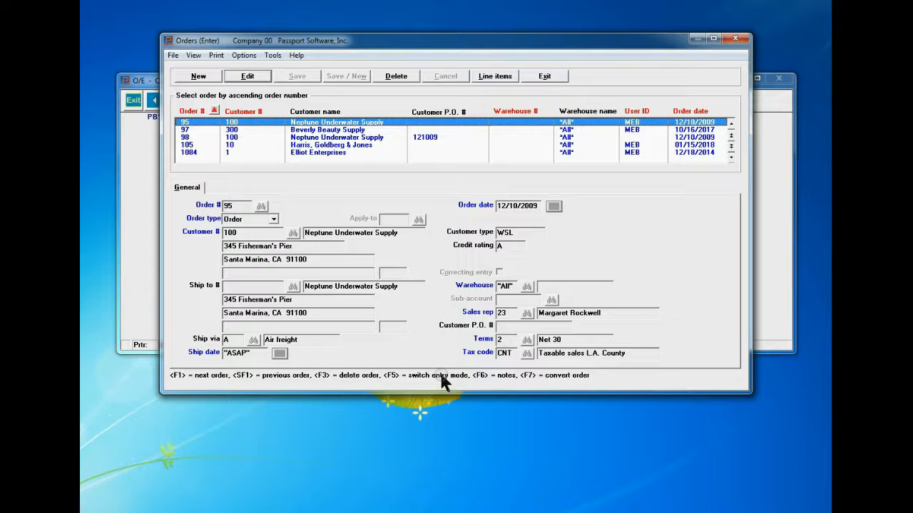
key(Escape)
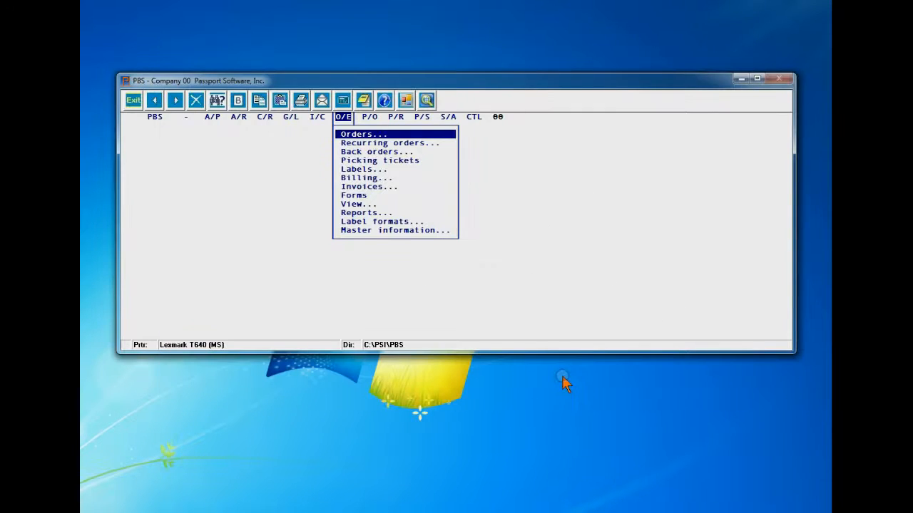
Step: View the inventory items screen in I/C and close it again
key(Left)
key(Left)
key(Right)
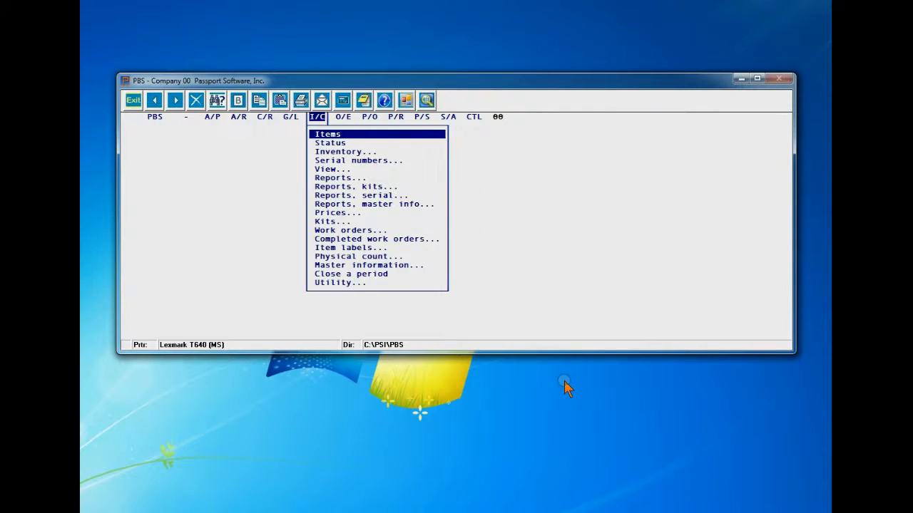
key(Return)
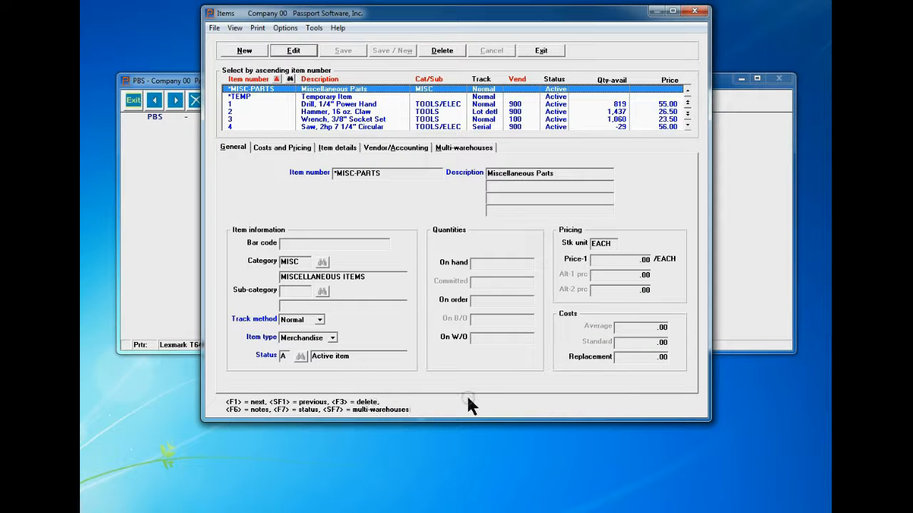
key(Escape)
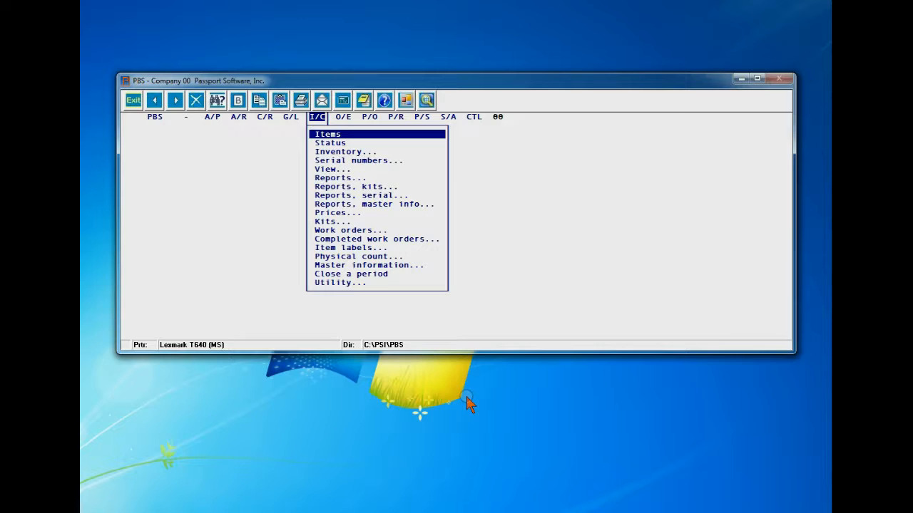
Step: Return to A/R and open the Customers screen
key(Left)
key(Left)
key(Left)
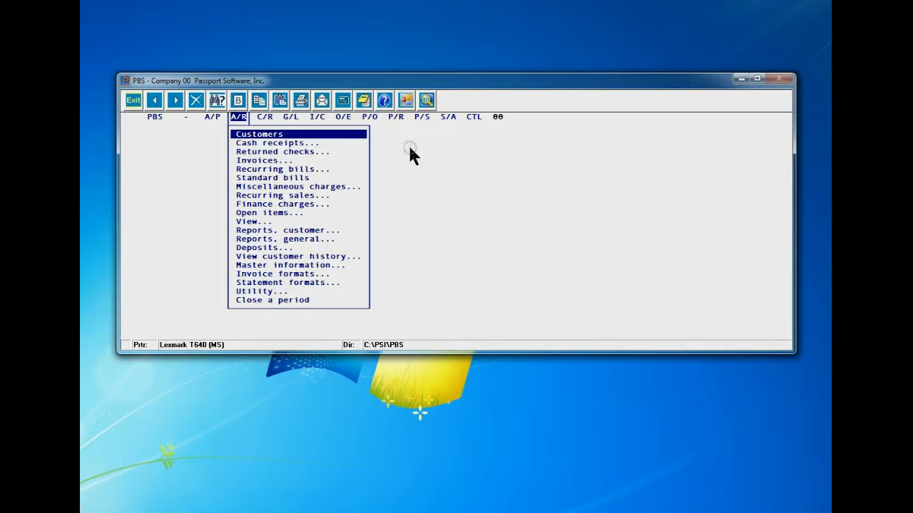
key(Return)
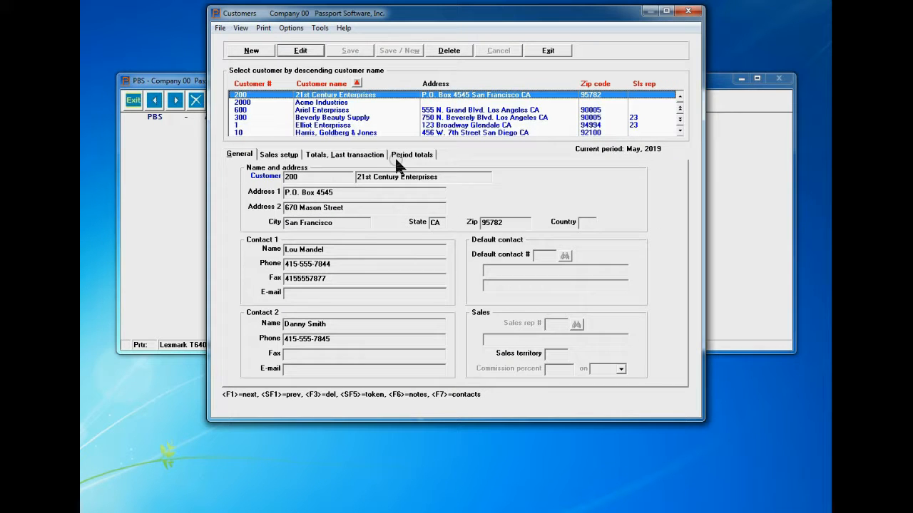
Step: Look over the available file commands and sort the customer list by ascending sales rep
click(221, 29)
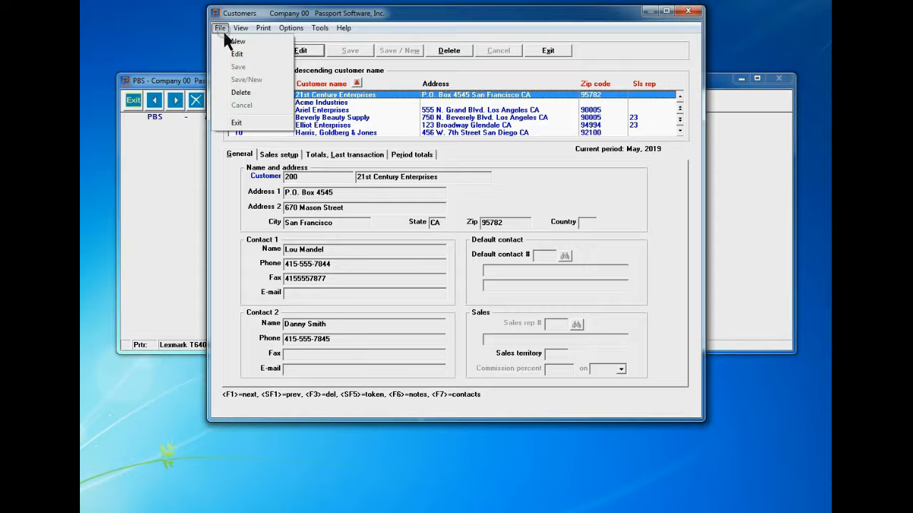
click(250, 123)
mouse_move(250, 31)
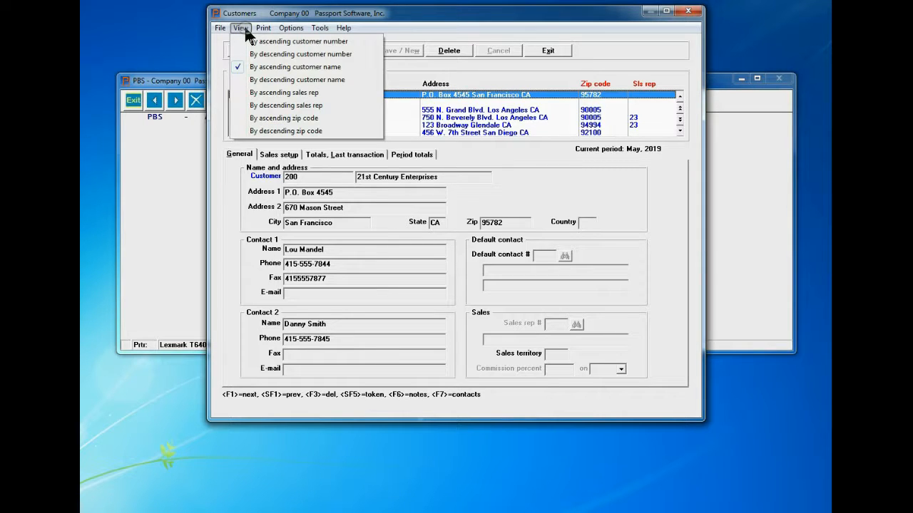
click(267, 93)
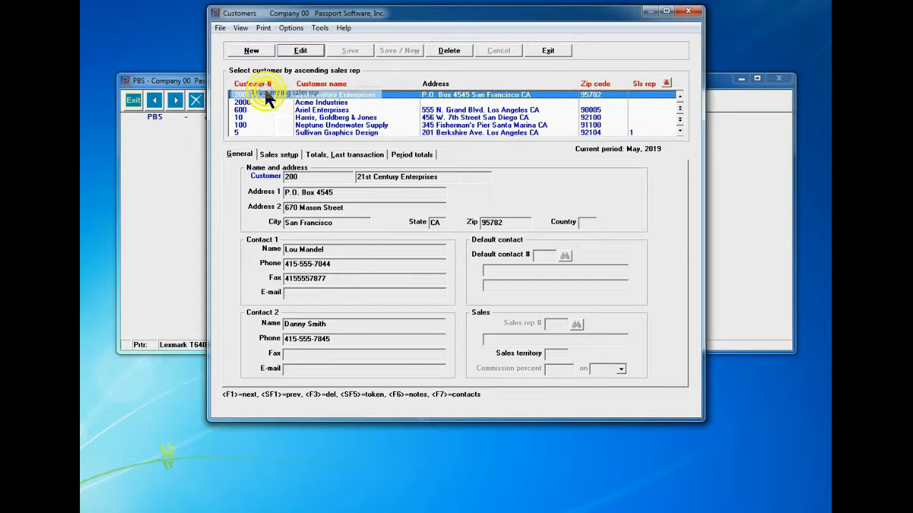
Step: Sort the customer list by descending customer name and look over the available print commands
click(357, 86)
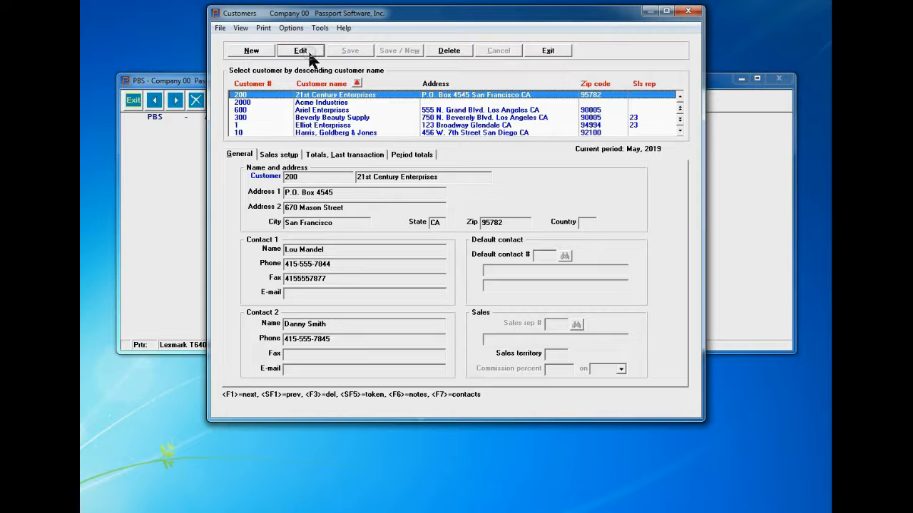
click(264, 28)
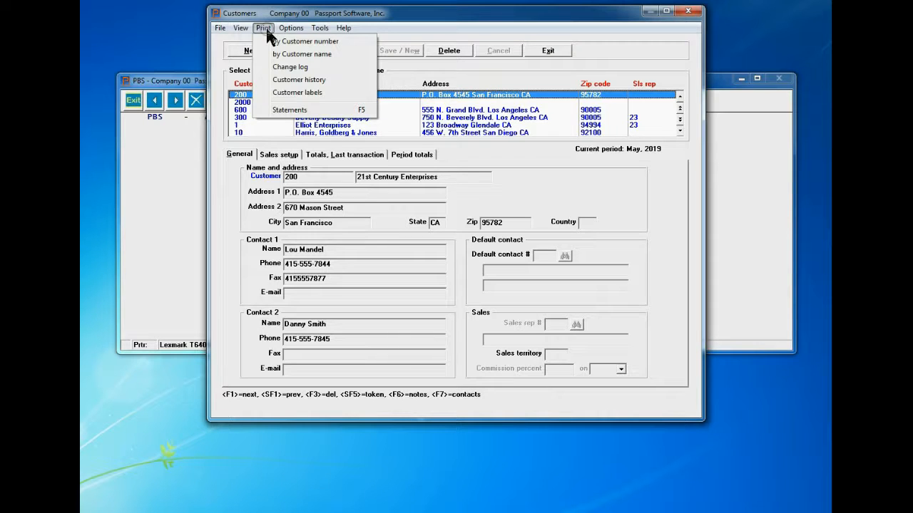
Step: View the A/R open items of customer 21st Century Enterprises and close the view again
mouse_move(291, 32)
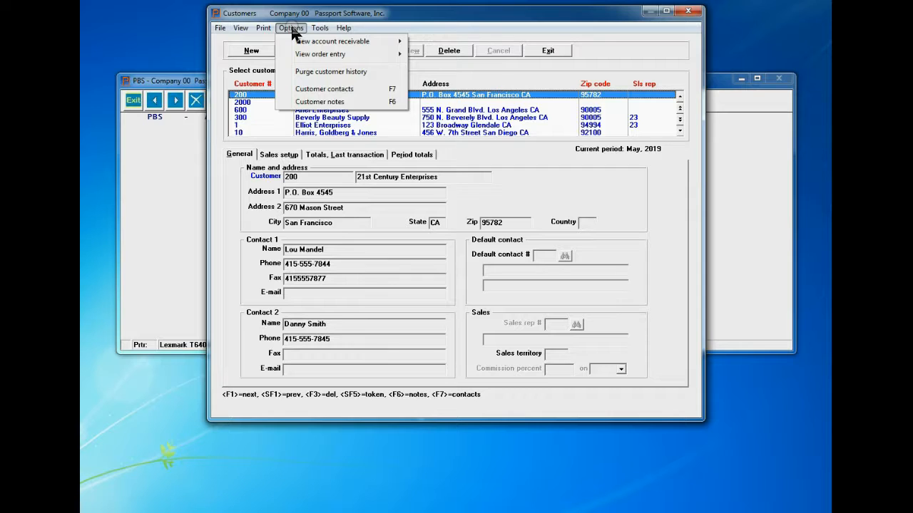
mouse_move(313, 47)
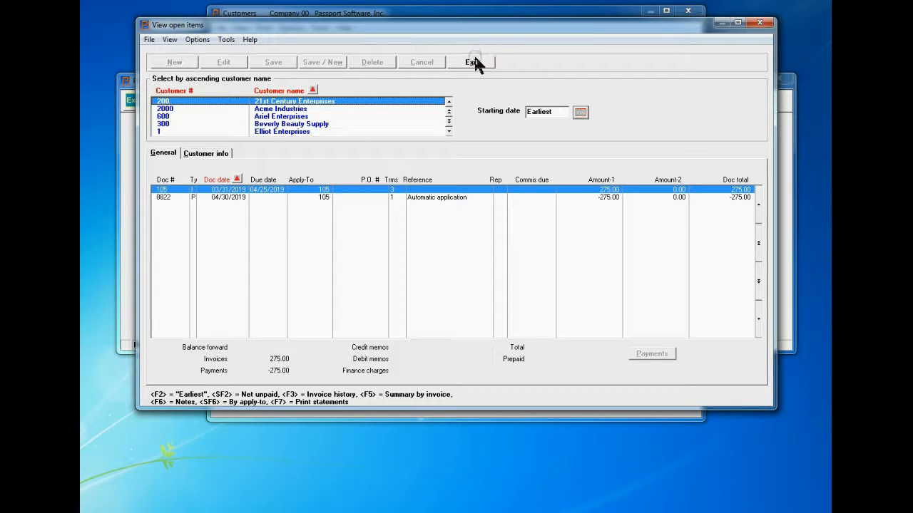
click(474, 60)
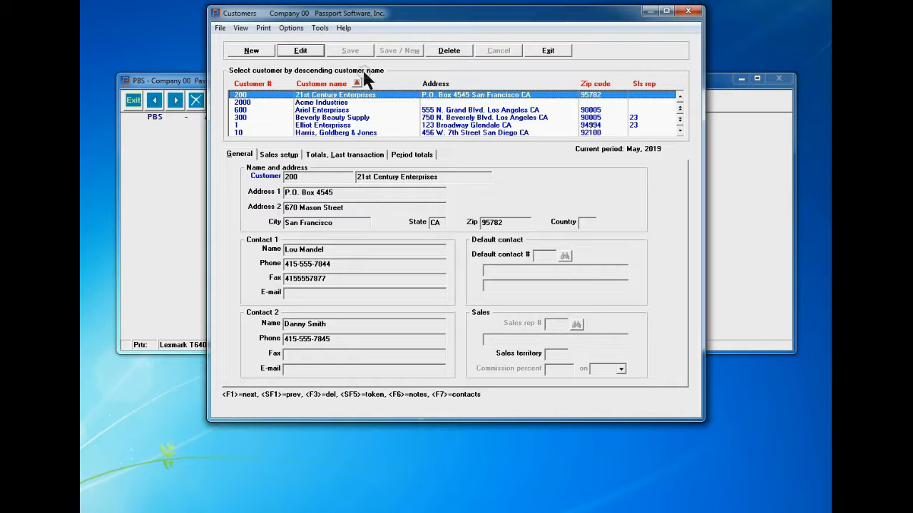
Step: View the line items and totals of the 21st Century Enterprises invoice dated 10/29/2019 in the A/R invoice history
click(293, 29)
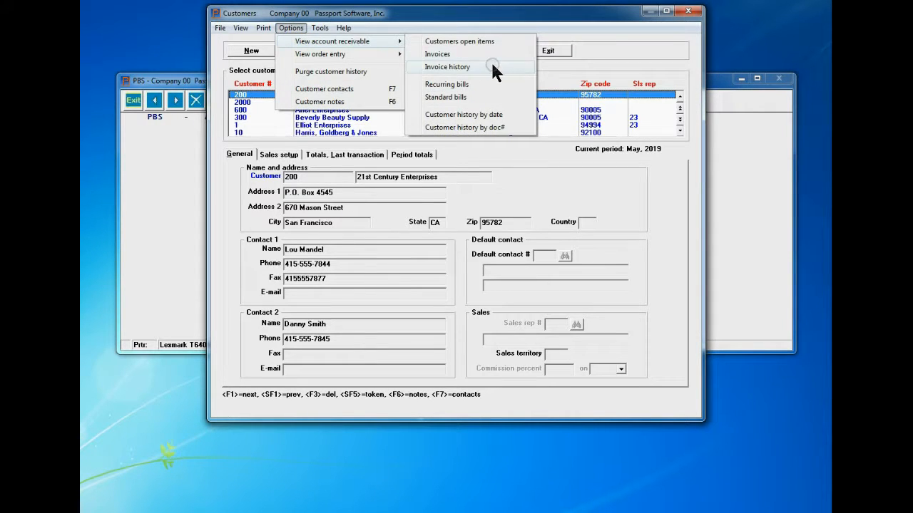
click(492, 62)
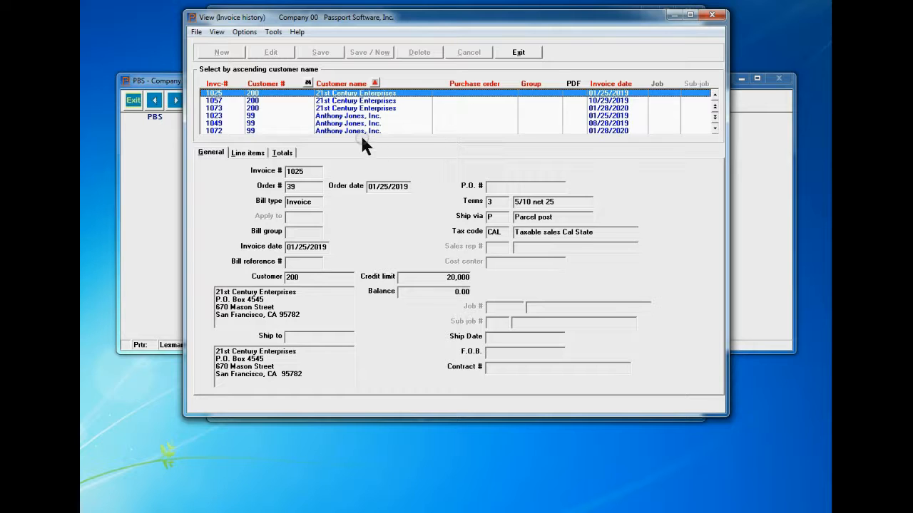
click(255, 102)
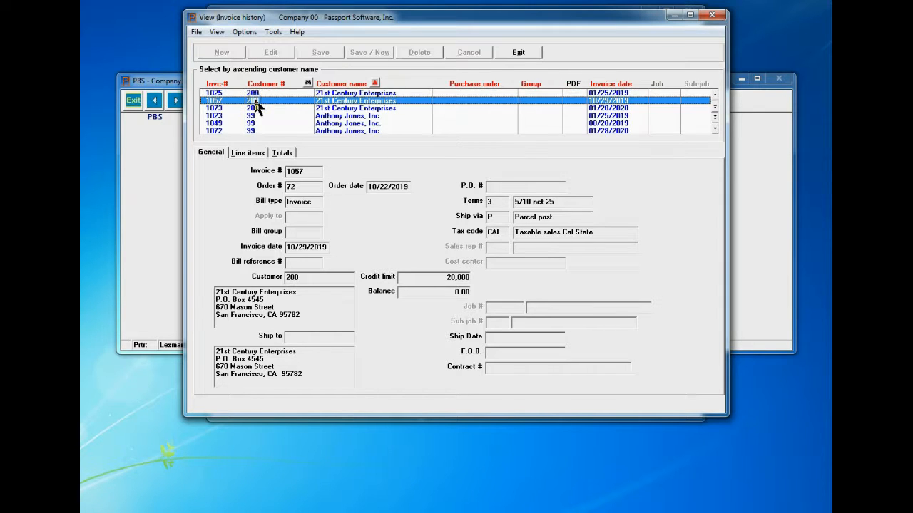
click(259, 154)
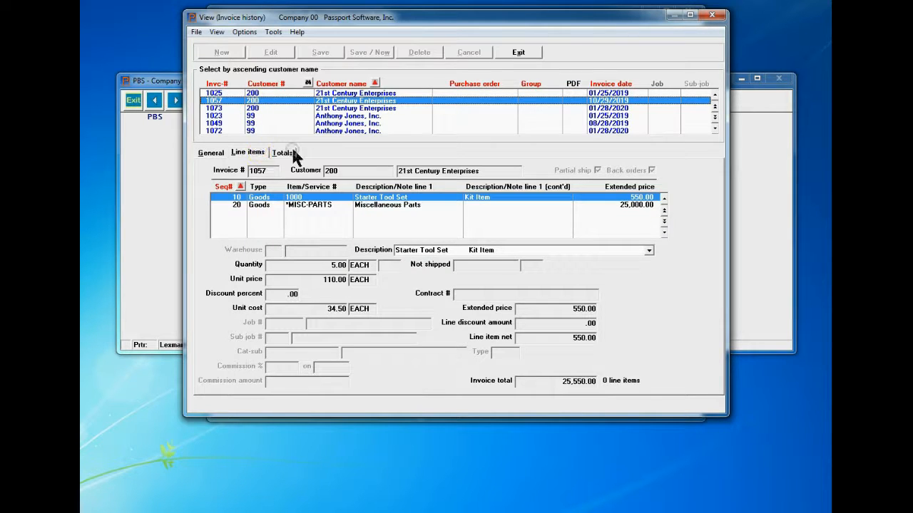
click(284, 153)
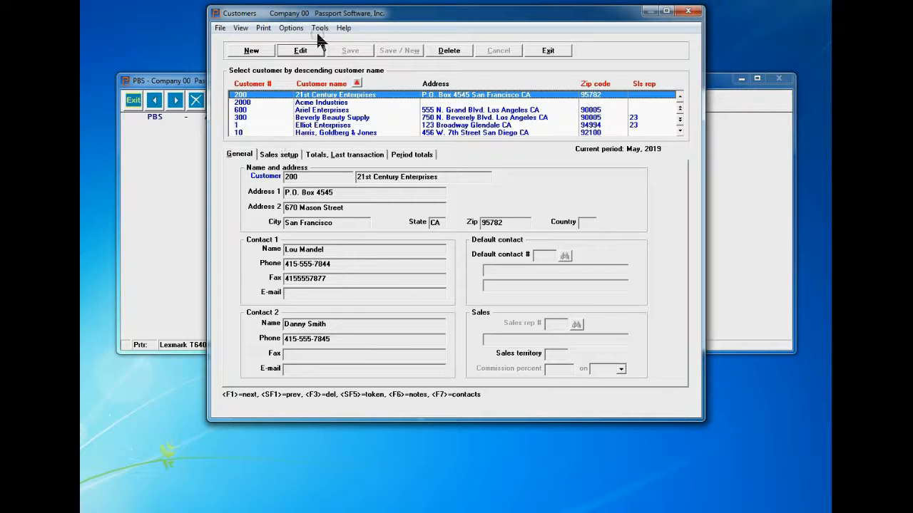
Step: Print the current Customers screen on the Lexmark T640 (MS) printer
click(318, 30)
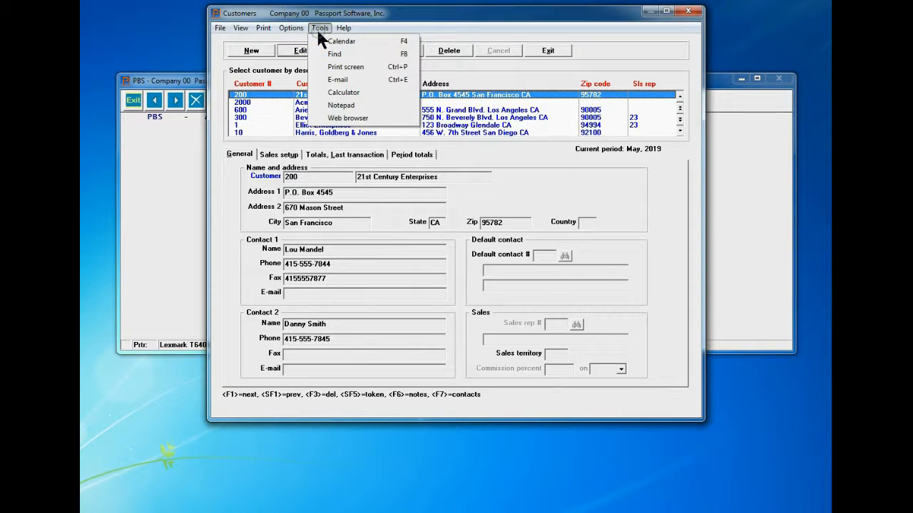
mouse_move(307, 30)
click(343, 67)
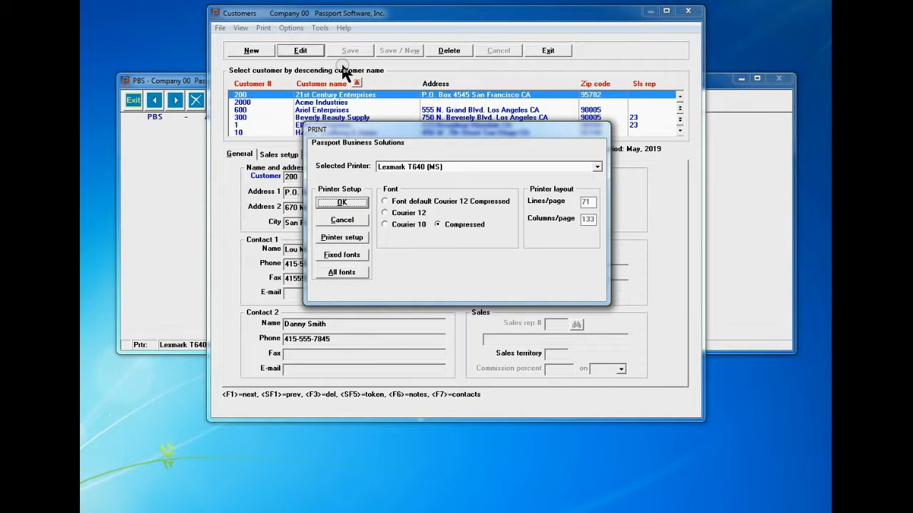
key(Return)
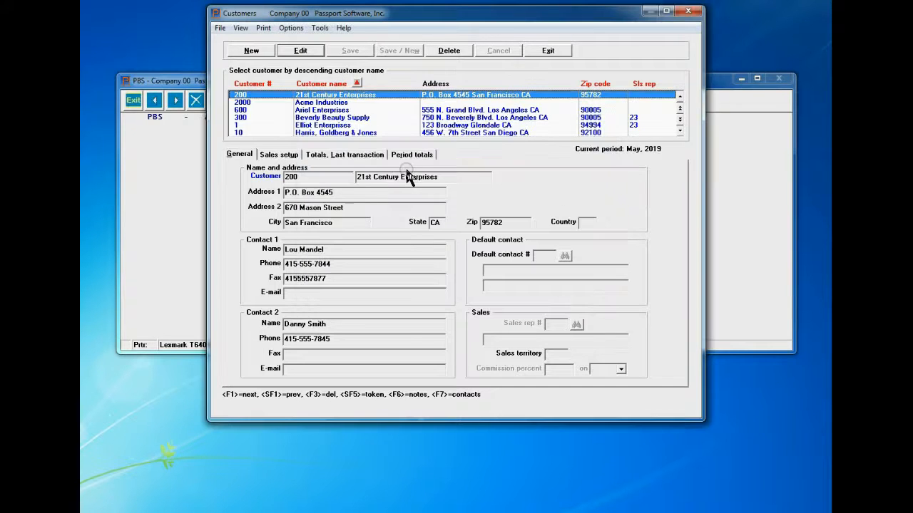
Step: Open the built-in links to Calculator and Notepad from the Customers screen, closing each one again
click(325, 25)
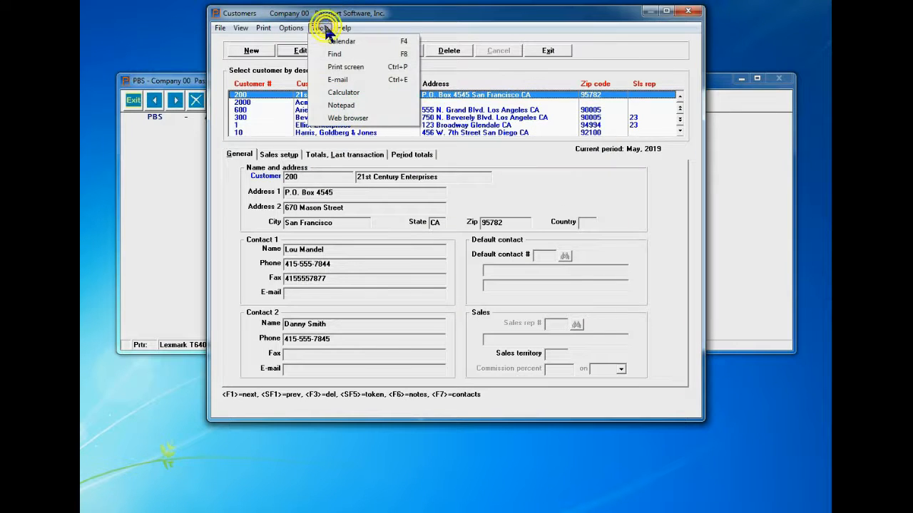
click(347, 92)
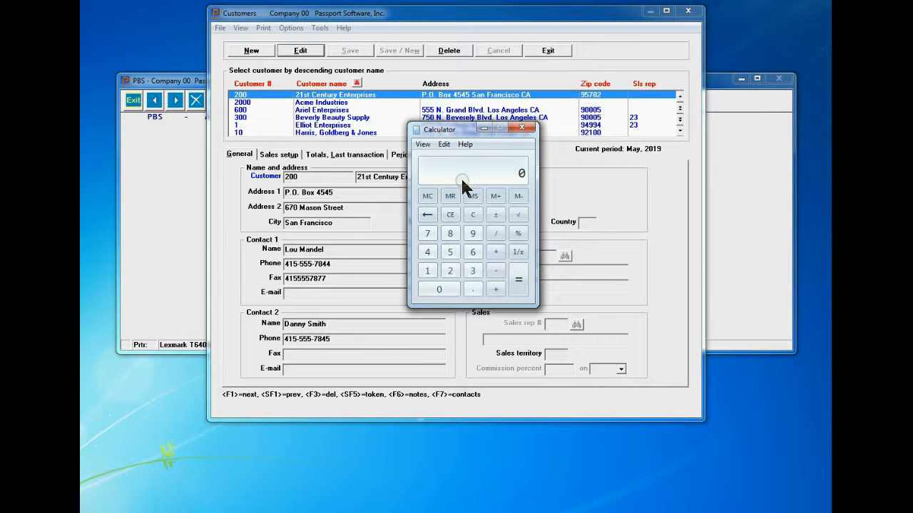
click(523, 129)
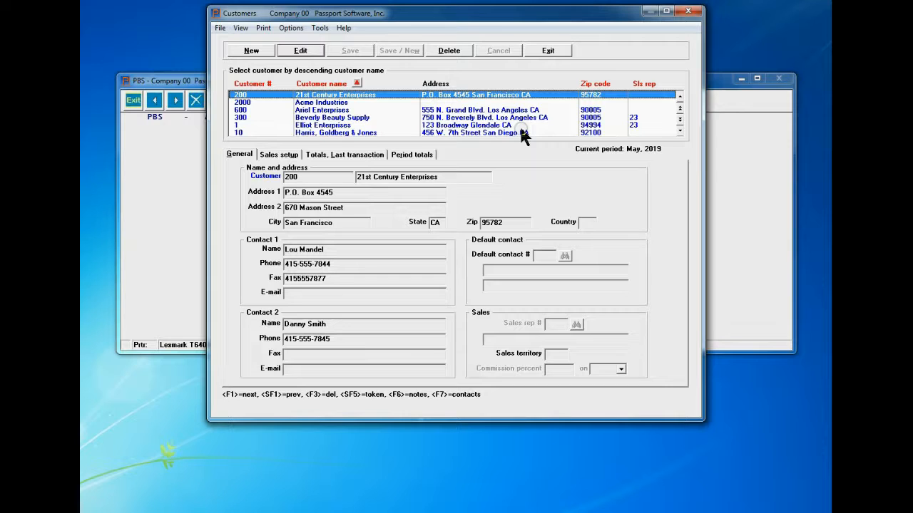
click(320, 28)
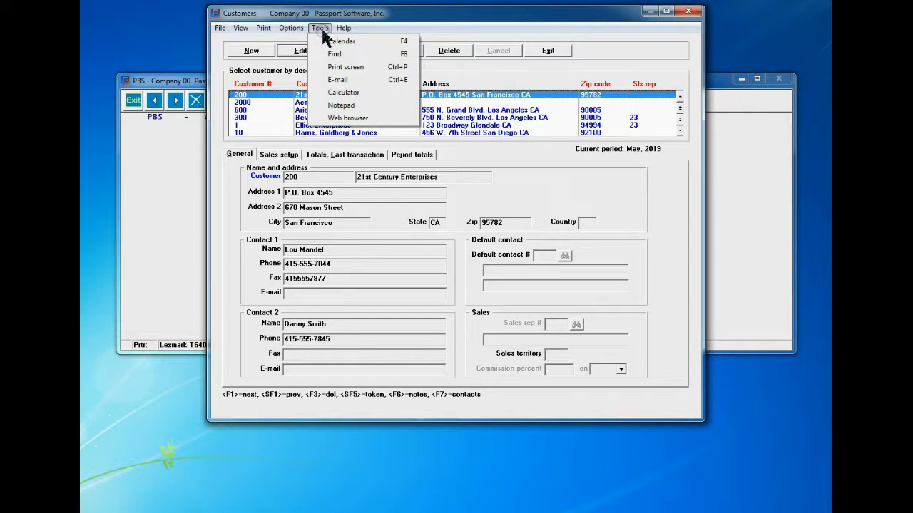
click(341, 107)
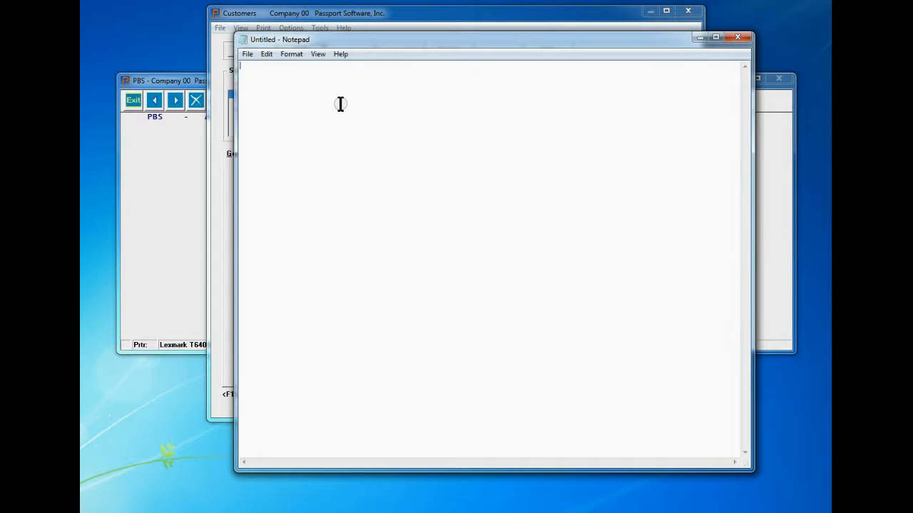
click(739, 39)
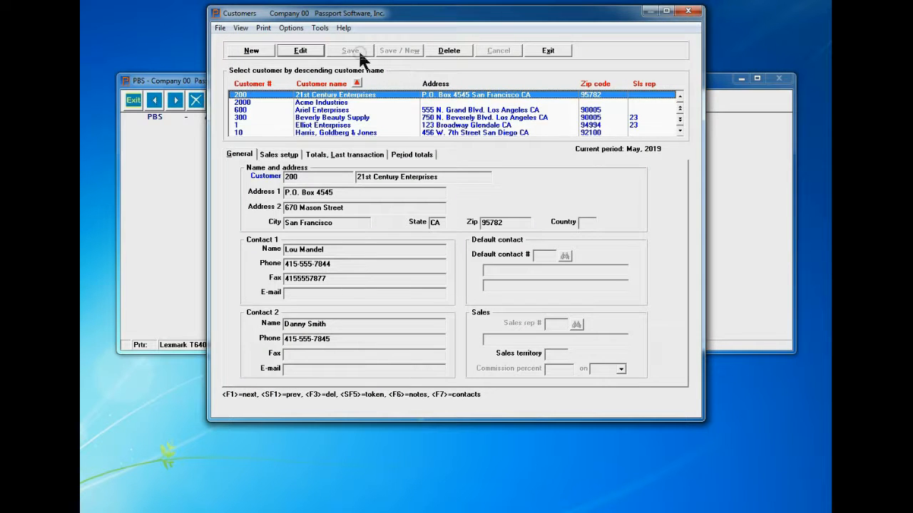
Step: Look over the available tools and help commands of the Customers screen, and leave the screen
click(319, 28)
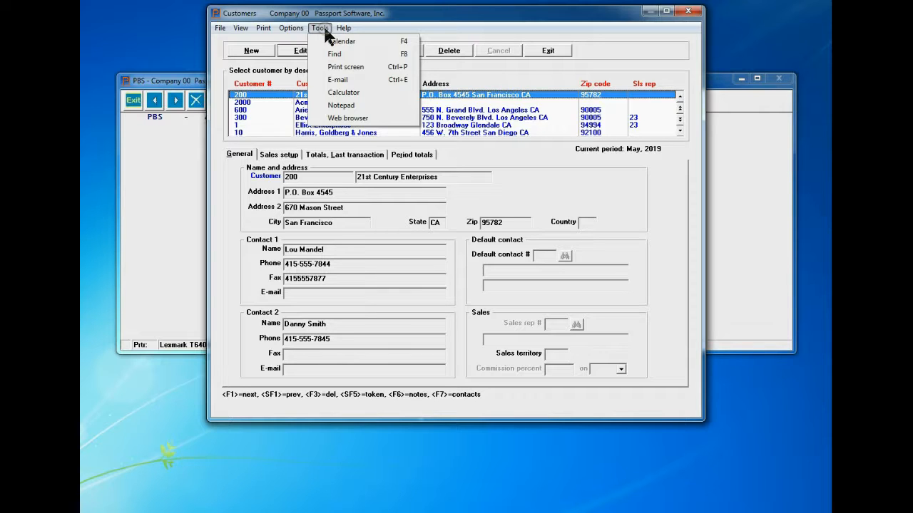
mouse_move(333, 29)
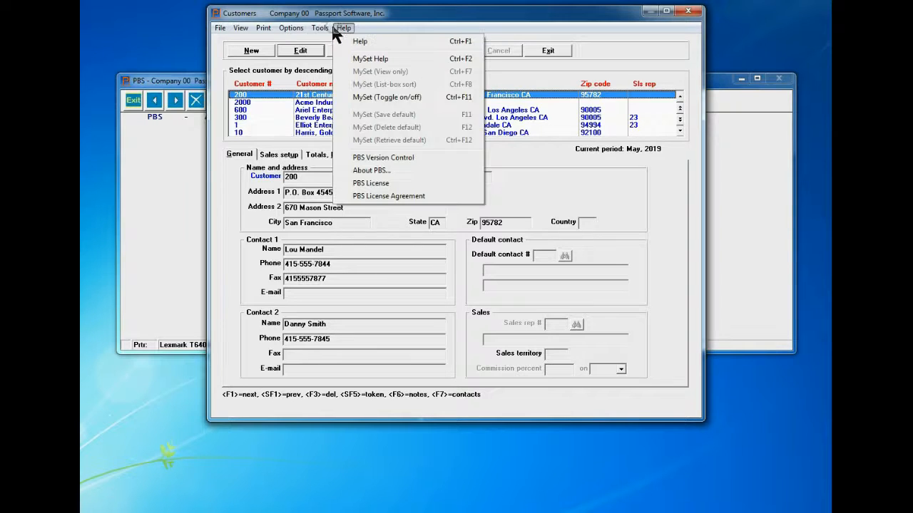
click(460, 20)
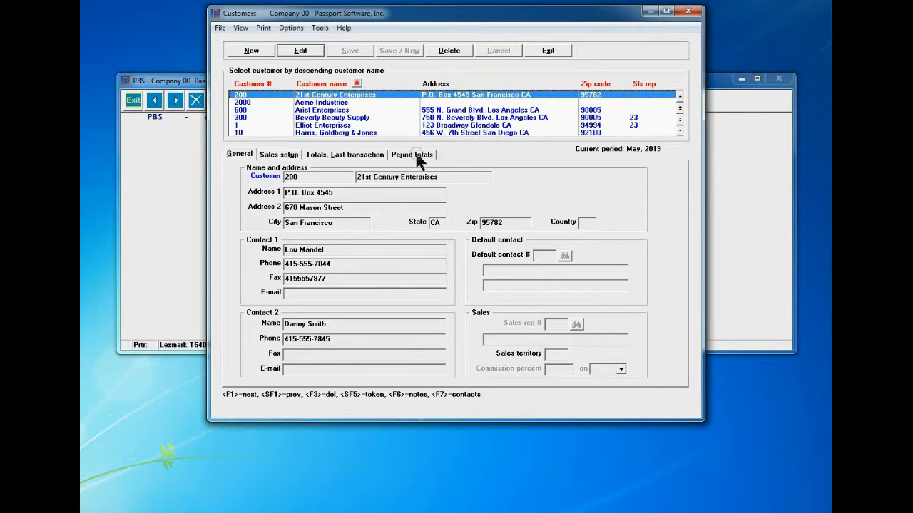
key(Escape)
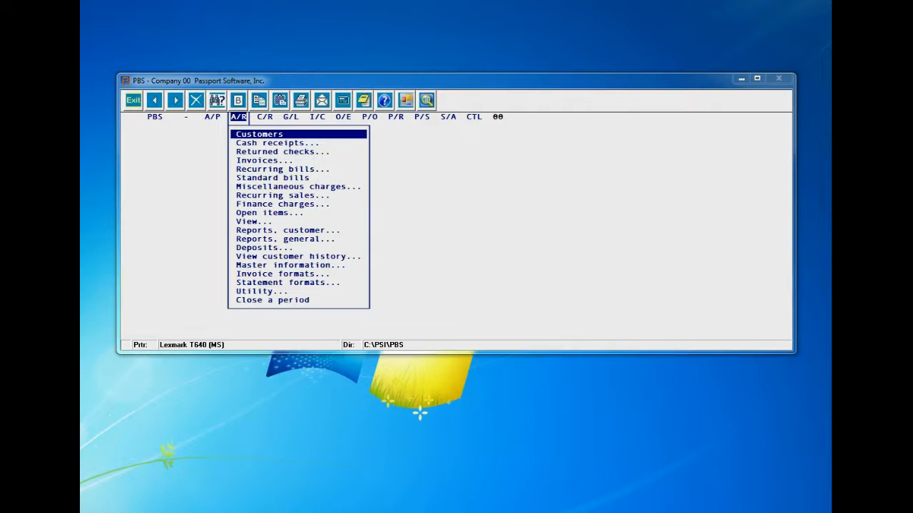
Step: Open the payables entry screen in A/P and start editing the Red Line Freight voucher
click(385, 80)
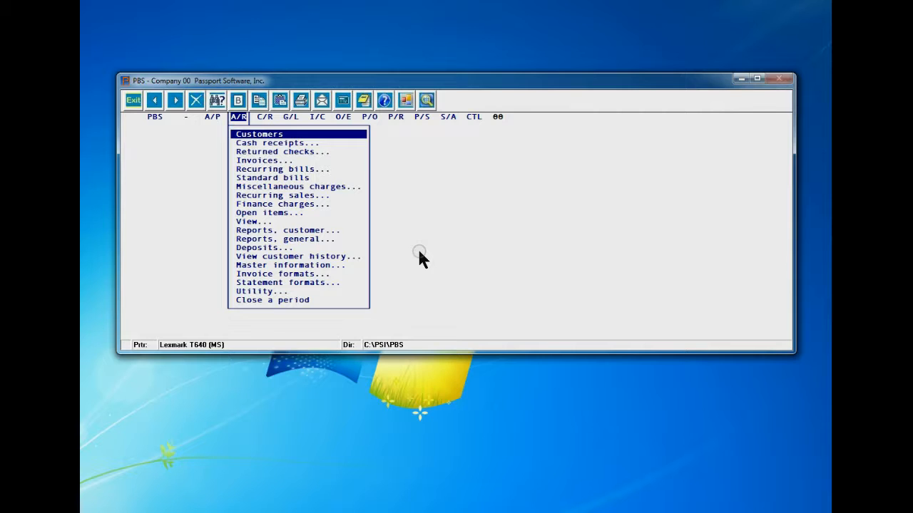
key(Left)
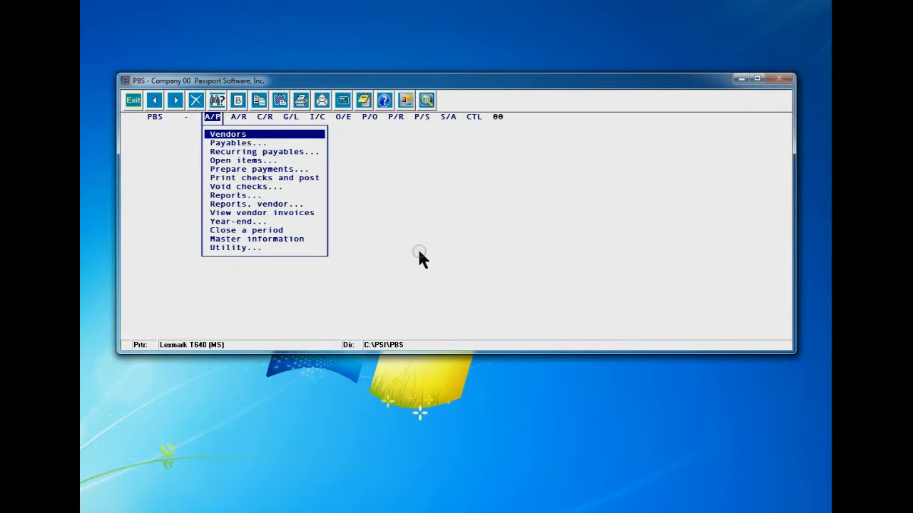
key(Down)
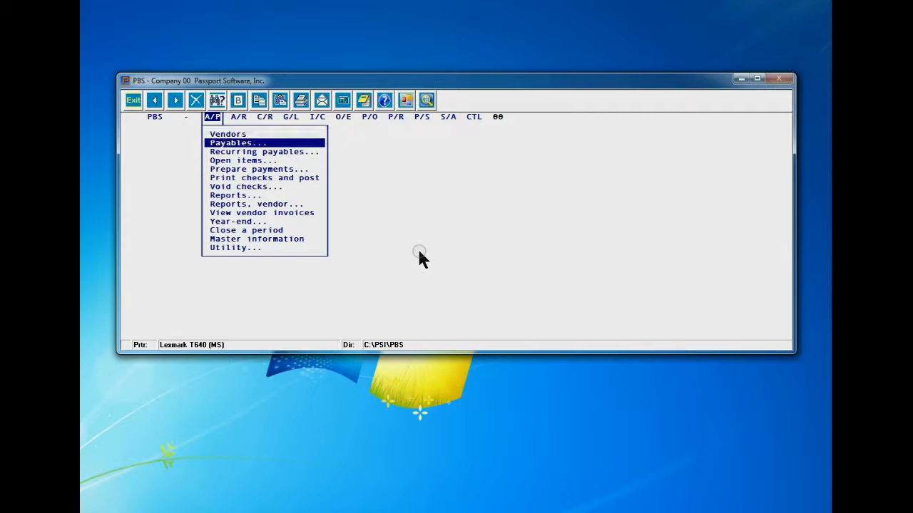
key(Return)
key(Return)
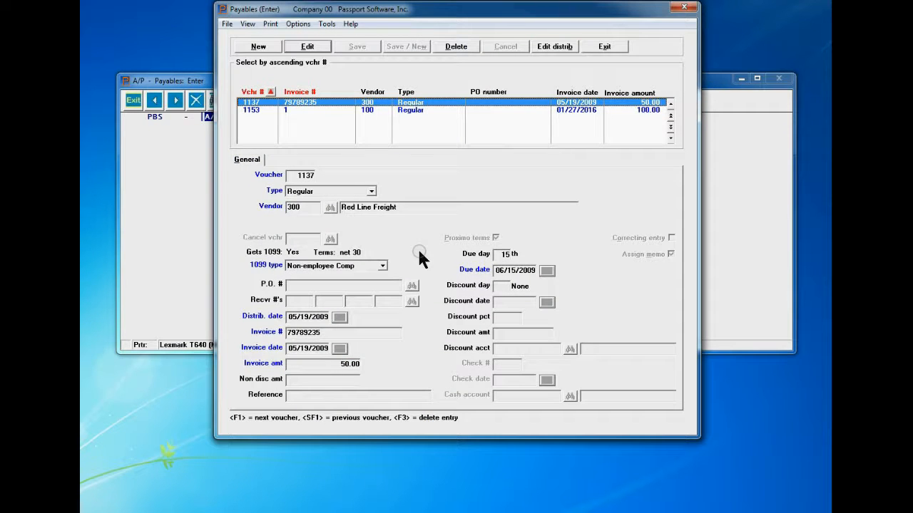
click(307, 46)
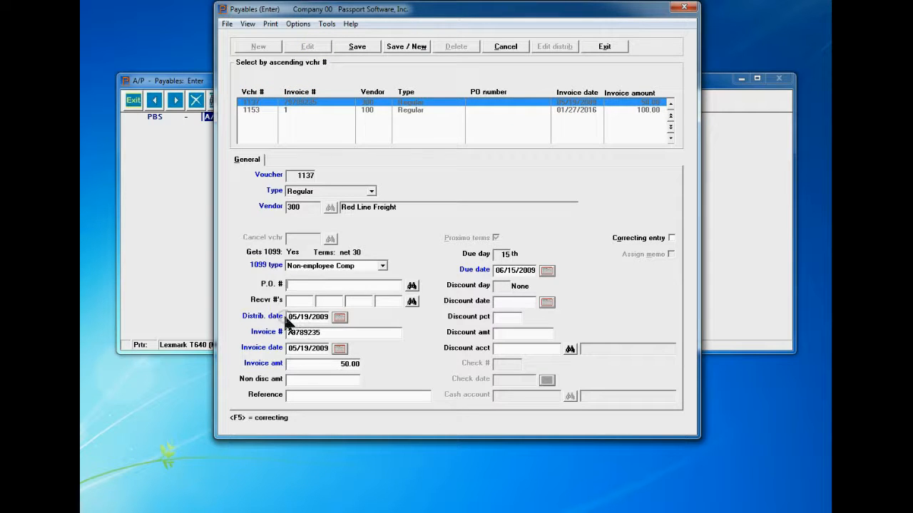
Step: Set the voucher's distribution date to 05/21/2009 using the calendar
click(339, 318)
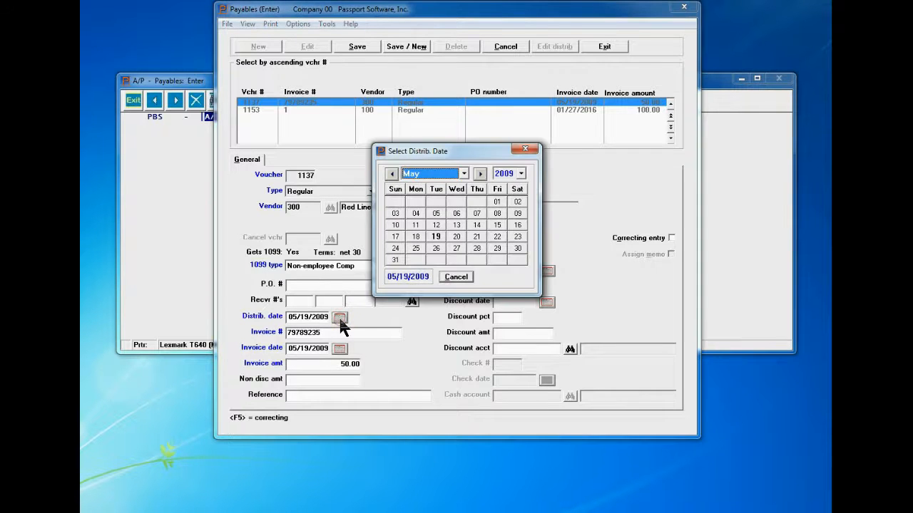
click(477, 237)
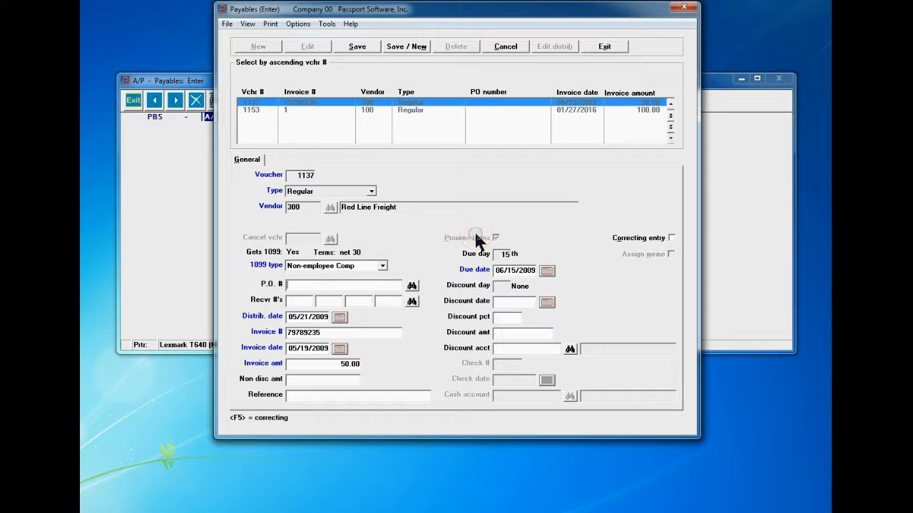
Step: Set the voucher's distribution date to 09/19/2013 by choosing the month, year and day in the calendar
click(339, 317)
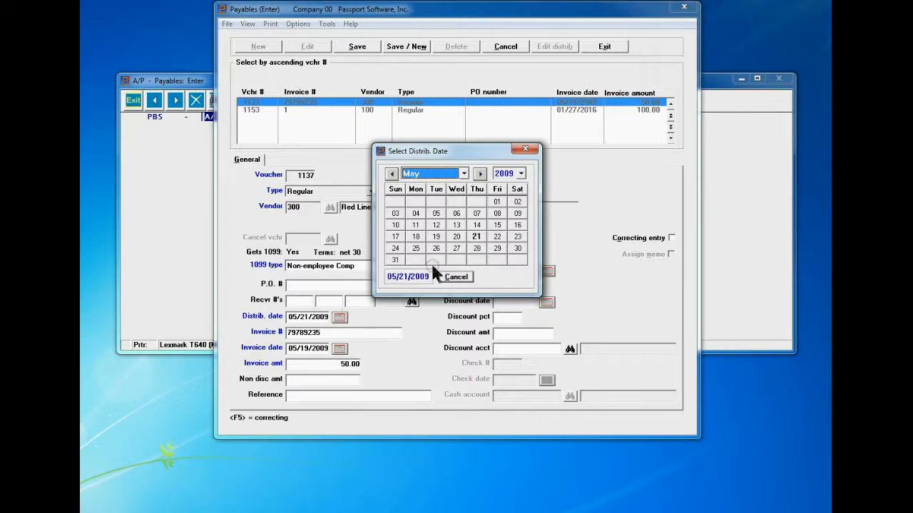
click(480, 174)
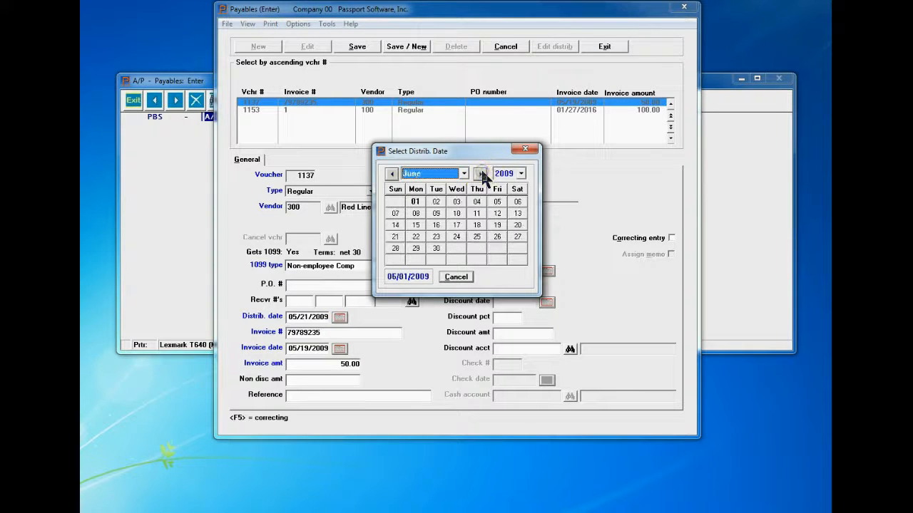
click(480, 174)
click(480, 174)
click(480, 174)
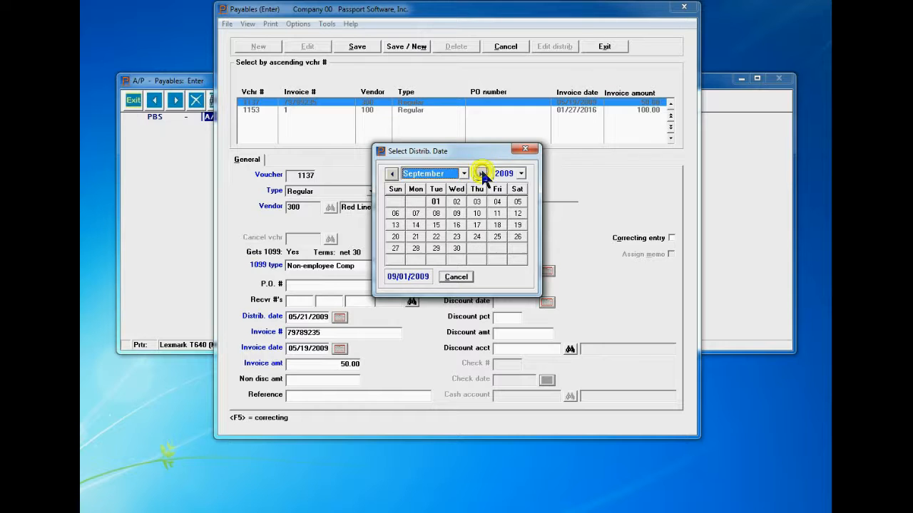
click(521, 175)
click(511, 225)
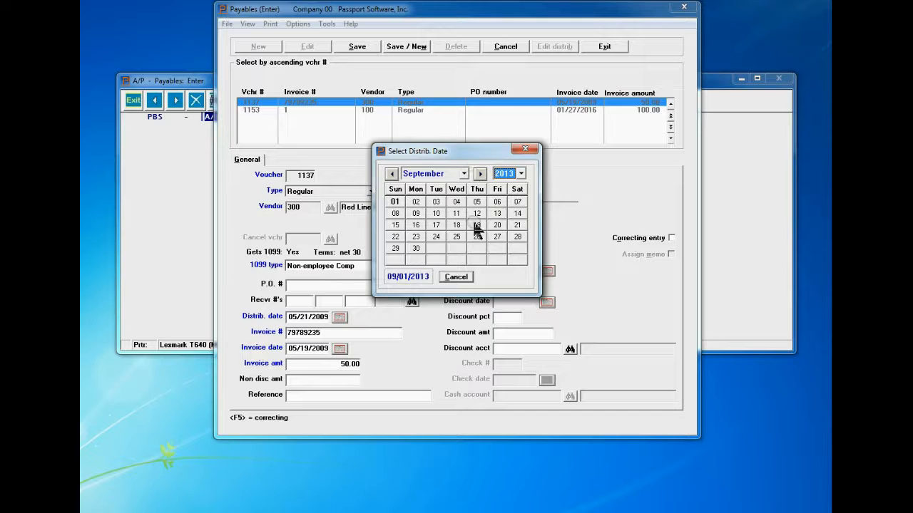
click(476, 226)
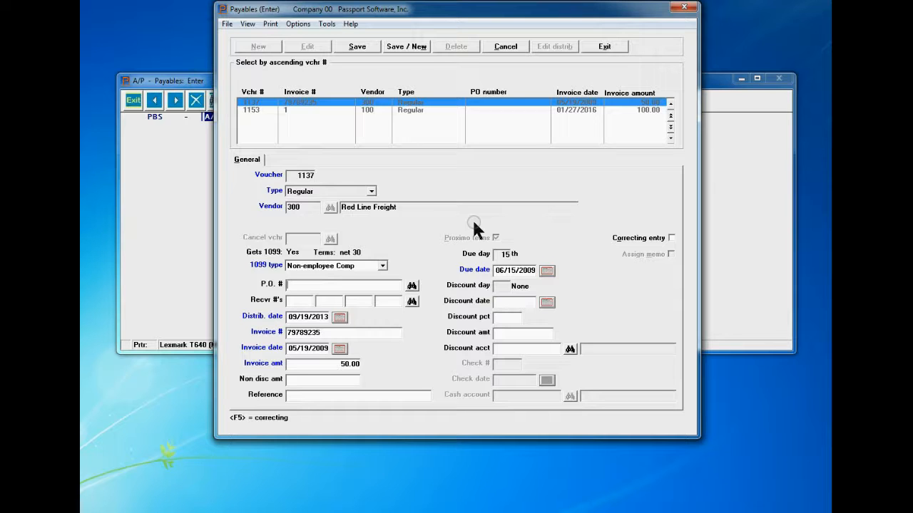
Step: Cancel the edit of the Red Line Freight voucher, discarding its changes, and leave the payables entry screen
click(499, 50)
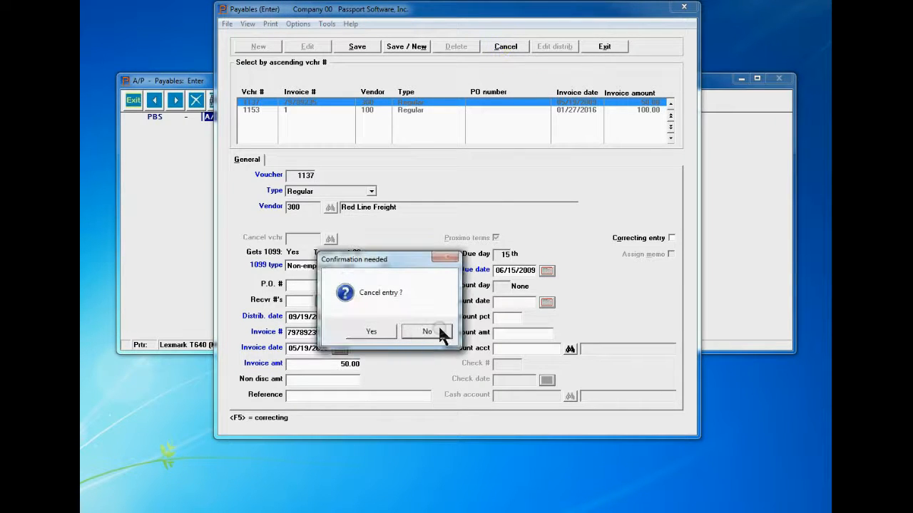
click(351, 333)
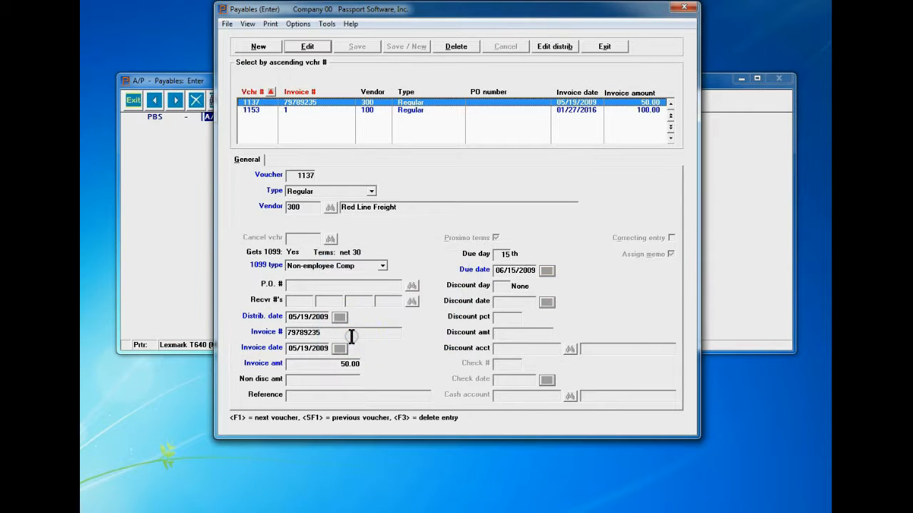
key(Escape)
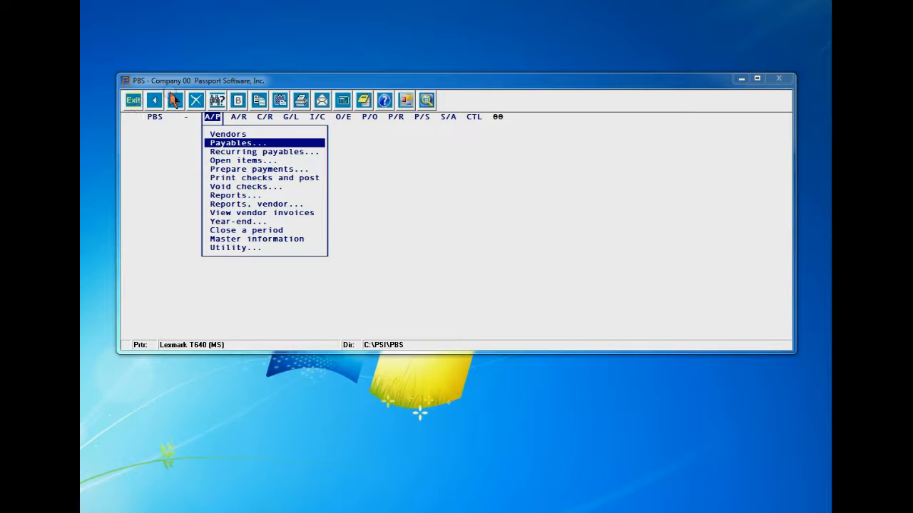
click(134, 100)
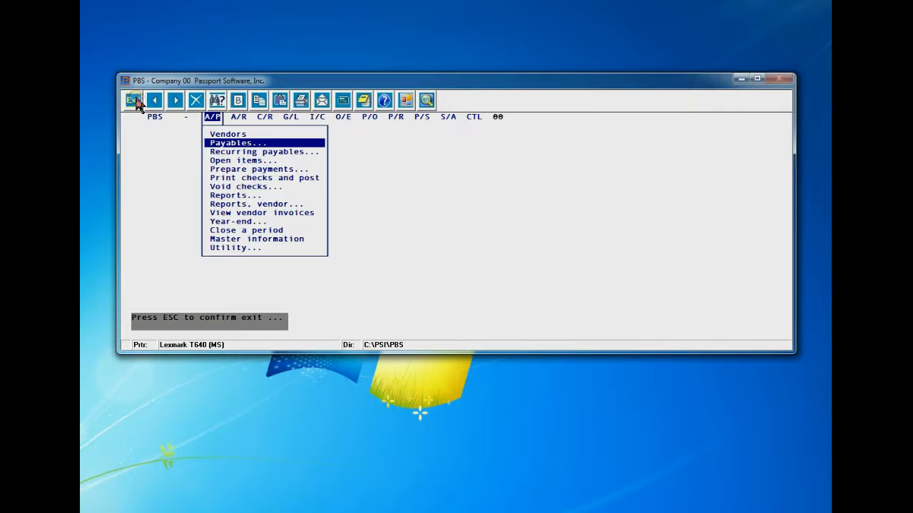
click(150, 200)
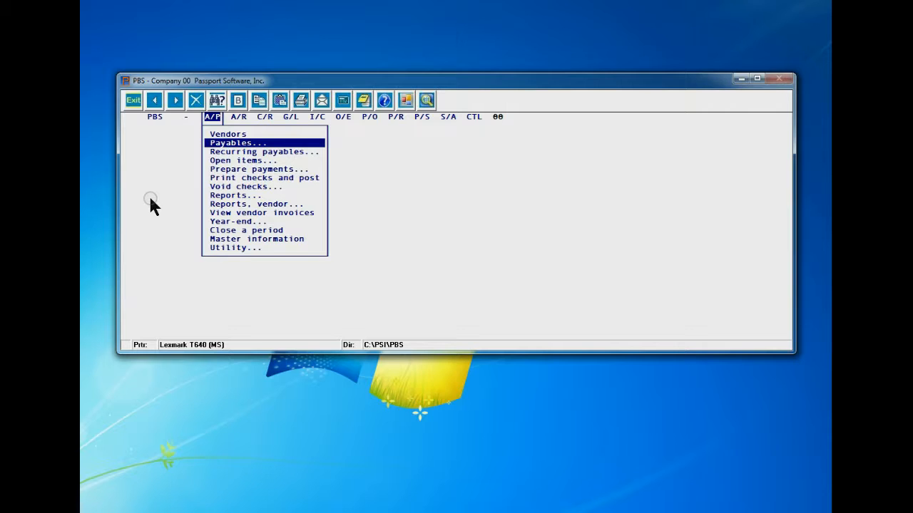
click(160, 101)
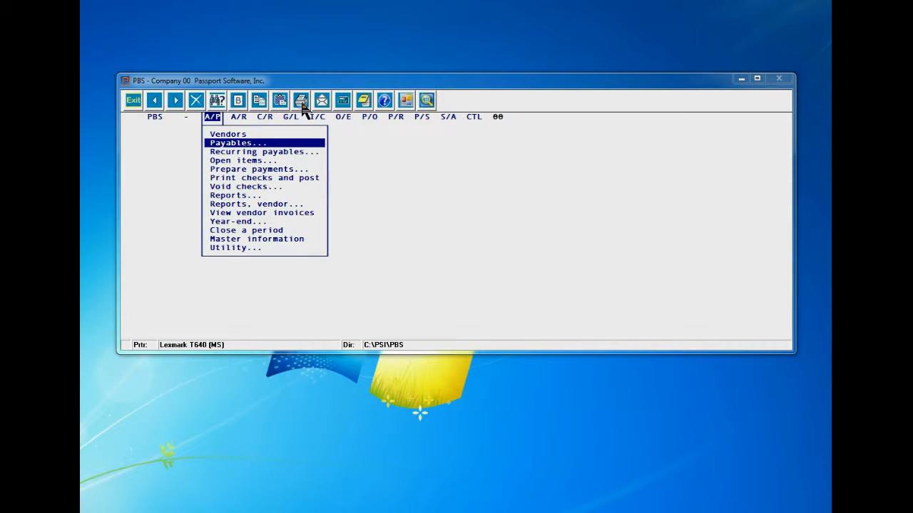
Step: Look at the printer selection and font options, and close them without changing anything
click(300, 101)
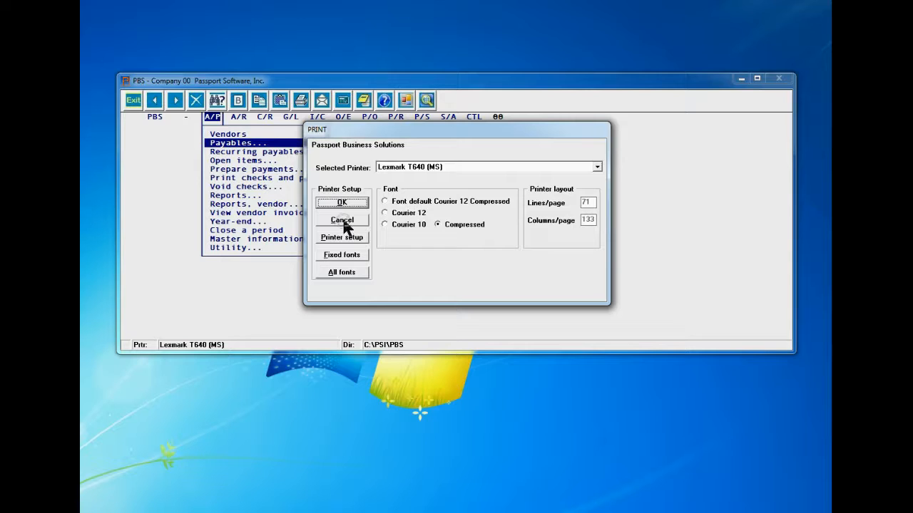
click(343, 221)
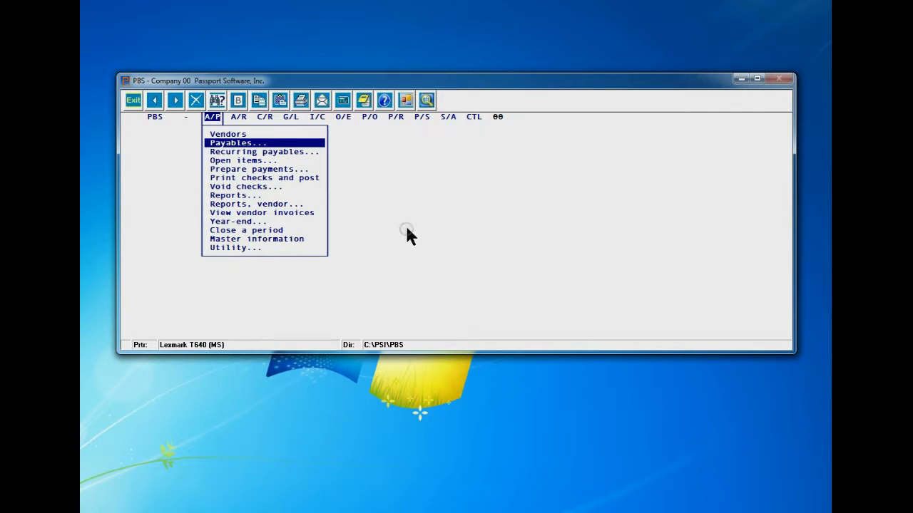
Step: Highlight the Year-end entry among the A/P functions
key(y)
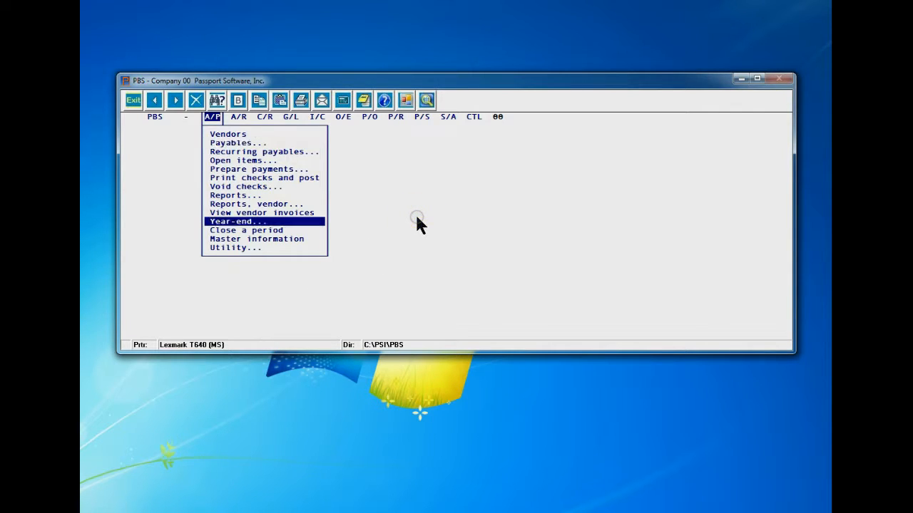